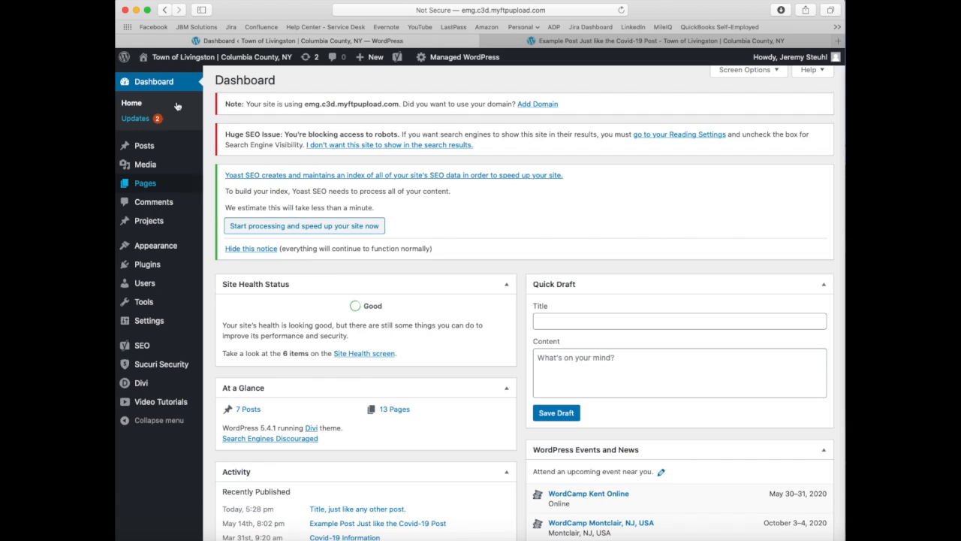
# Step: From the site's list of pages, open the Homepage for editing with Divi
pyautogui.moveTo(214, 66)
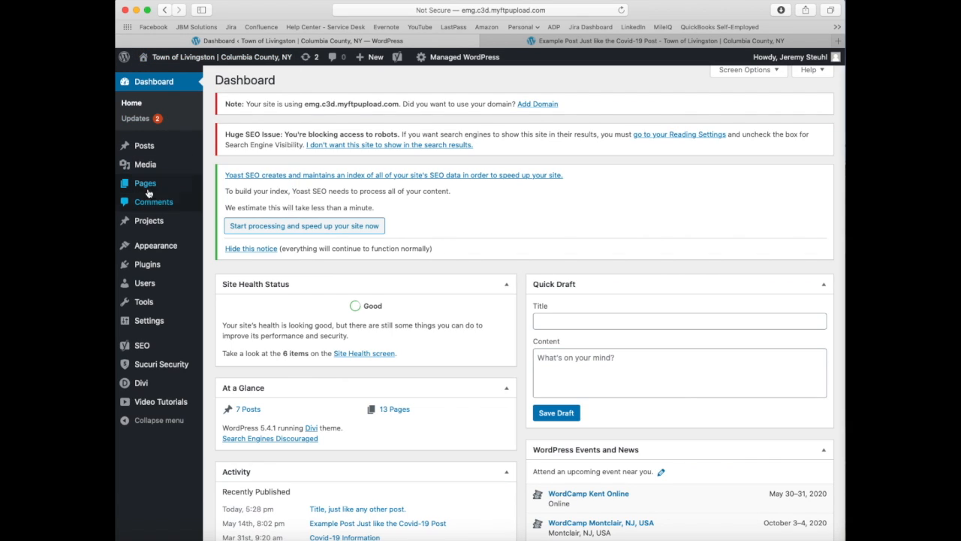
pyautogui.moveTo(150, 153)
pyautogui.moveTo(141, 190)
pyautogui.click(144, 187)
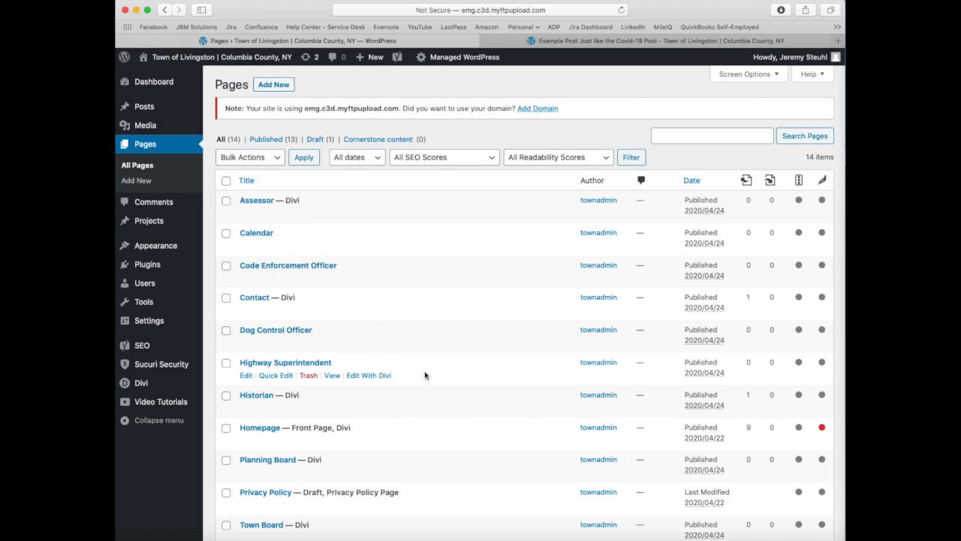
pyautogui.scroll(-3, 425, 374)
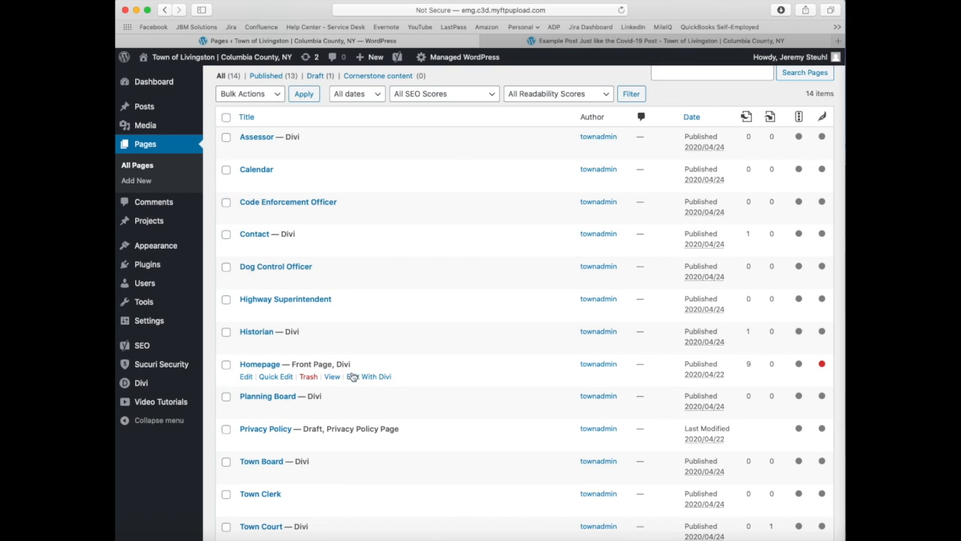
pyautogui.click(373, 379)
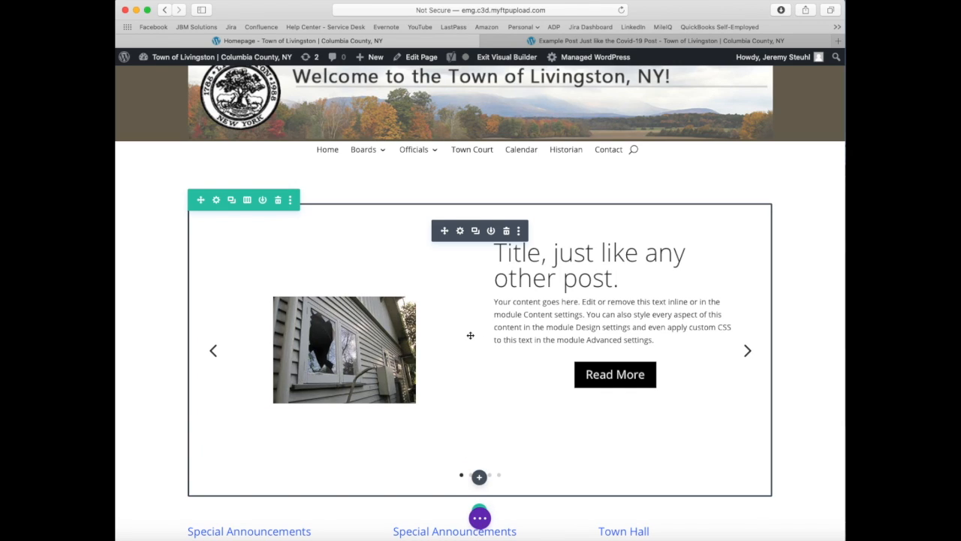
# Step: Review the homepage post slider's content settings, including post count, categories and excerpt options, and close them without saving
pyautogui.click(461, 233)
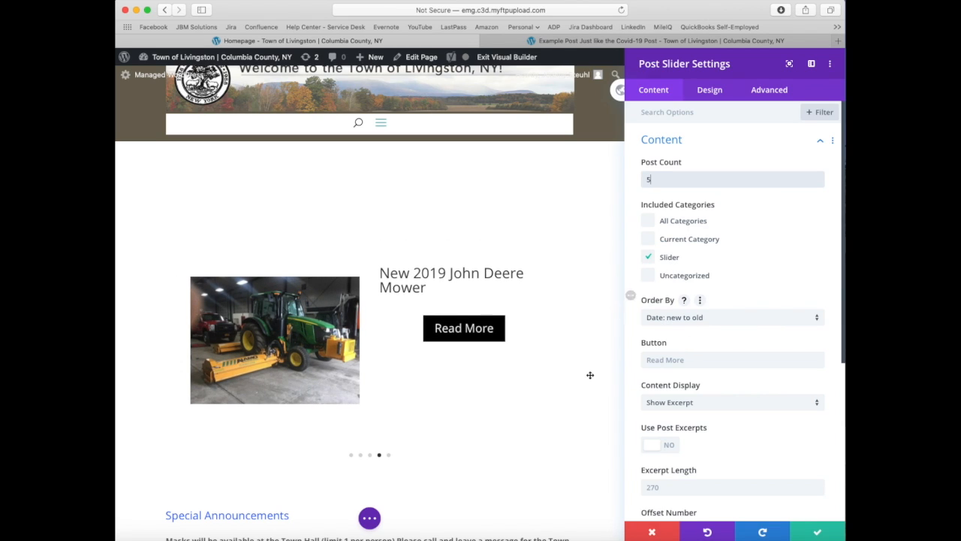
pyautogui.scroll(-1, 607, 384)
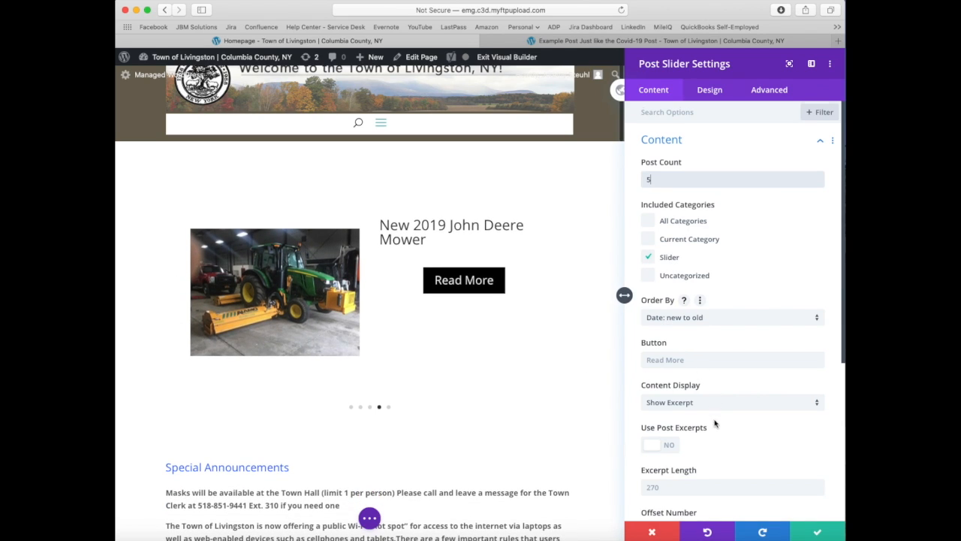
pyautogui.scroll(-4, 714, 424)
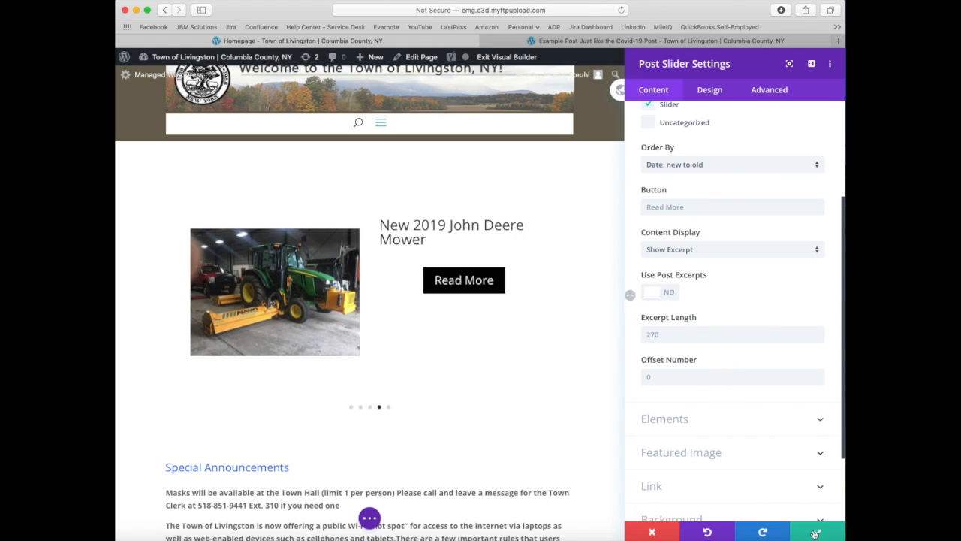
pyautogui.click(653, 534)
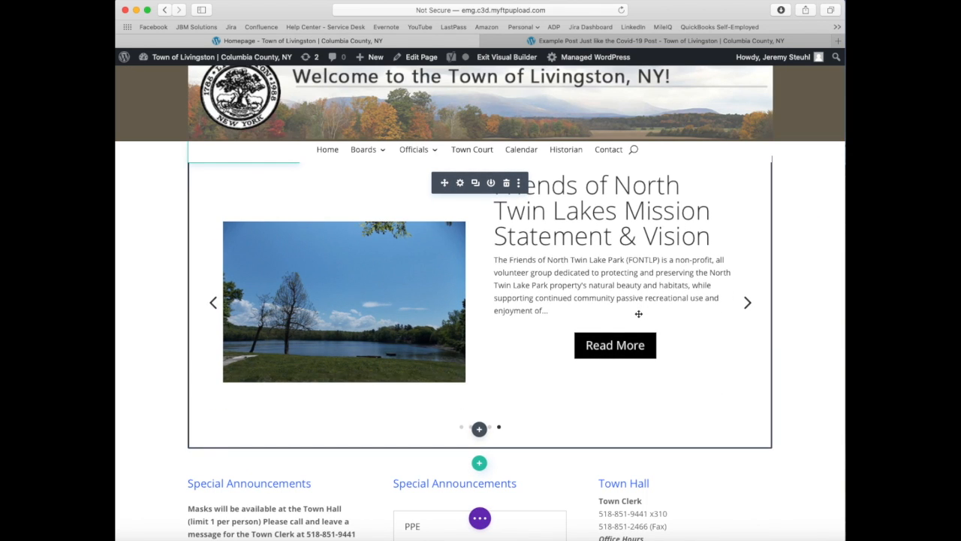
# Step: Delete the plain-text Special Announcements module about masks and Wi-Fi below the slider, keeping the accordion version
pyautogui.scroll(-5, 638, 313)
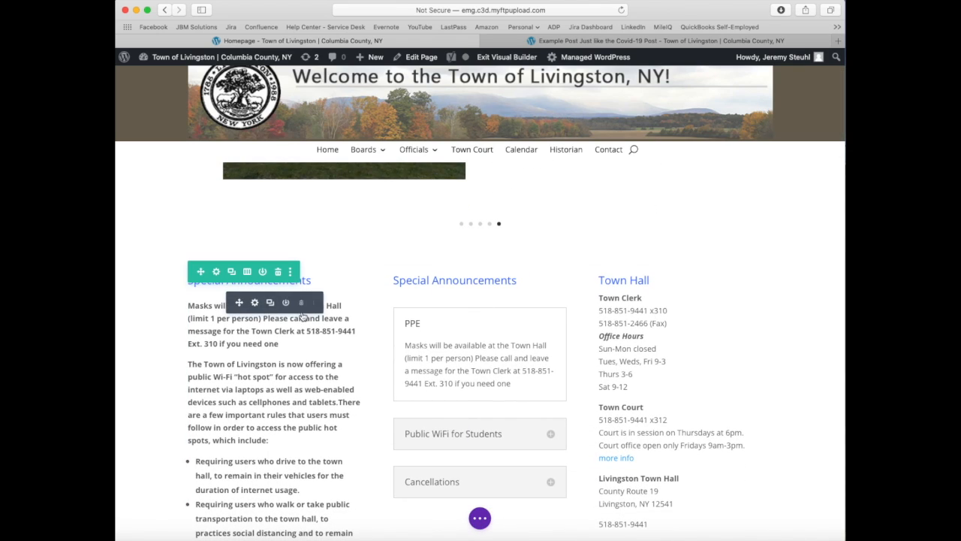
pyautogui.scroll(1, 303, 308)
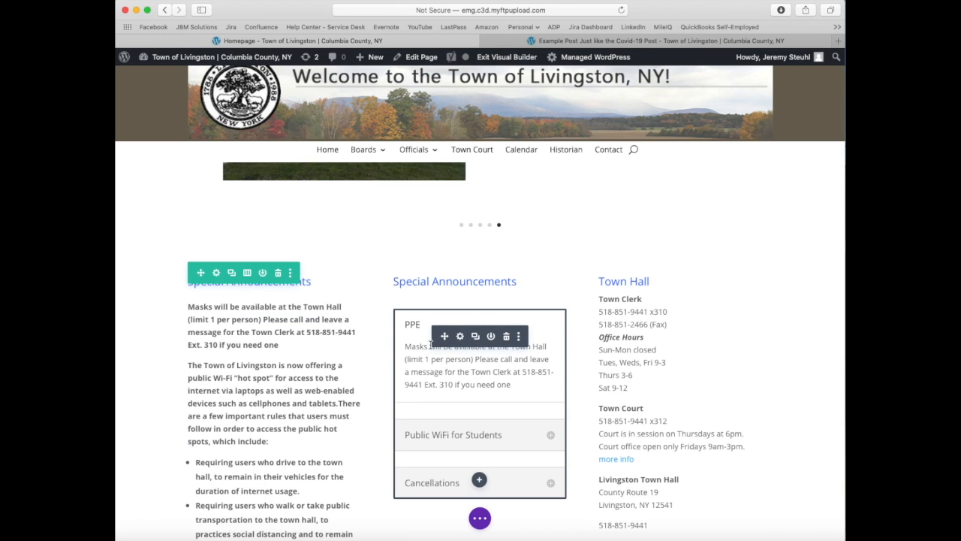
pyautogui.scroll(-3, 432, 345)
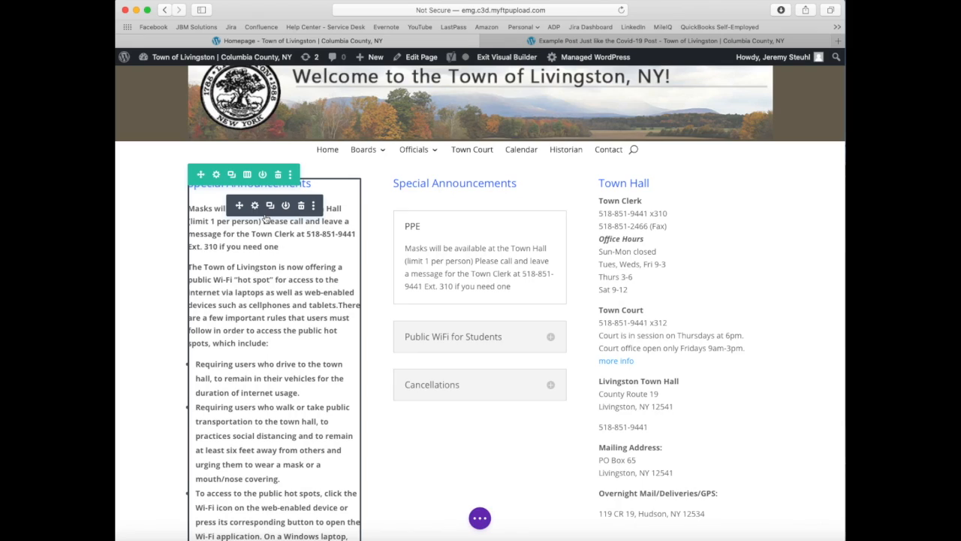
pyautogui.click(301, 206)
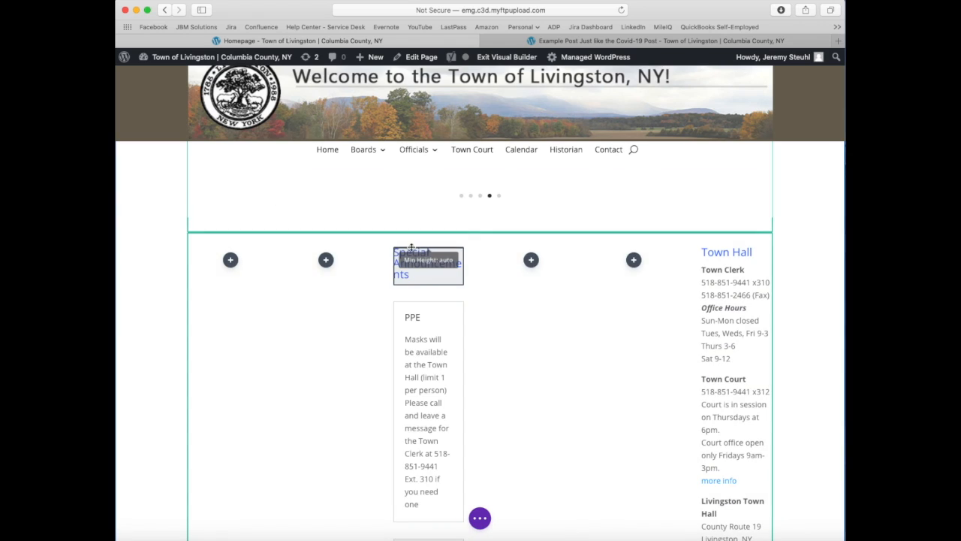
# Step: Move the Special Announcements heading and accordion into the row's first column and the Town Hall module into the second
pyautogui.moveTo(427, 292)
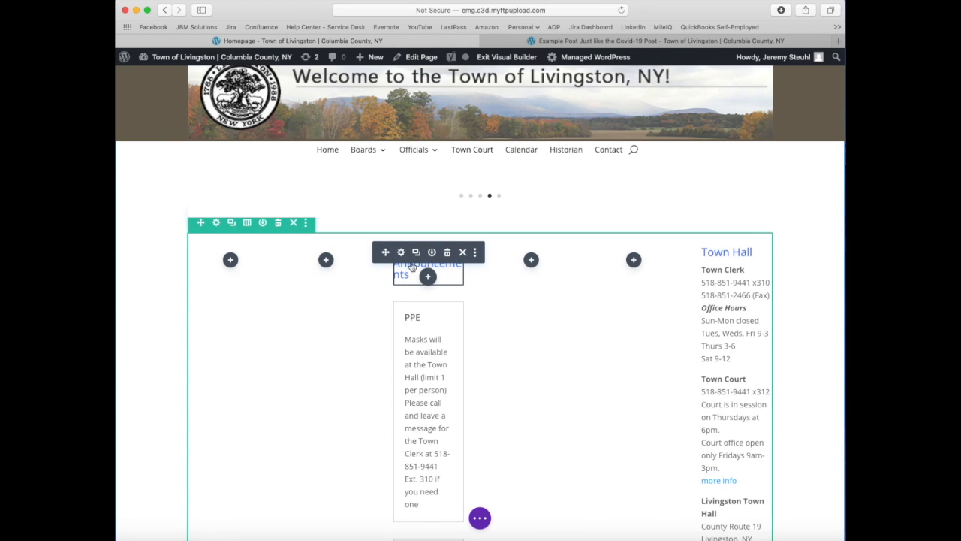
pyautogui.moveTo(388, 253); pyautogui.dragTo(220, 274)
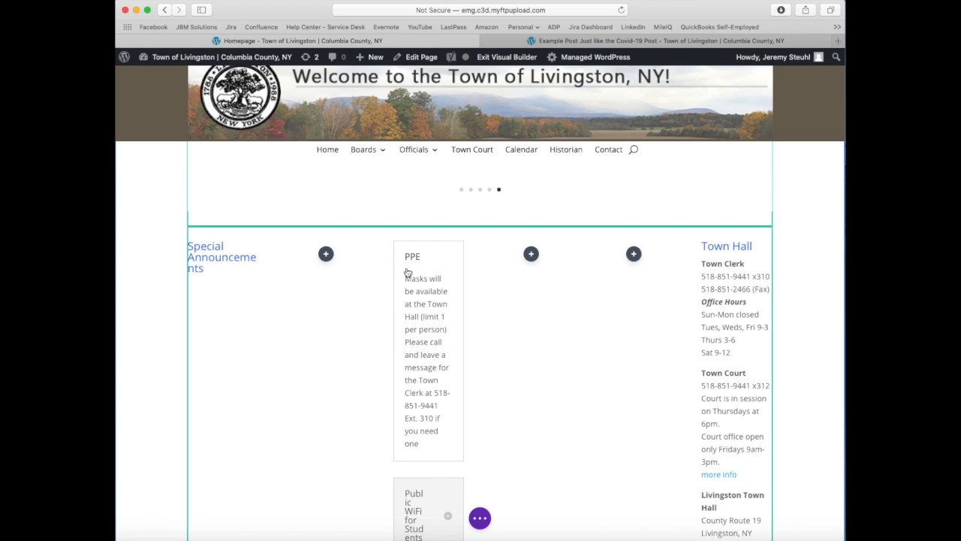
pyautogui.moveTo(388, 267); pyautogui.dragTo(217, 280)
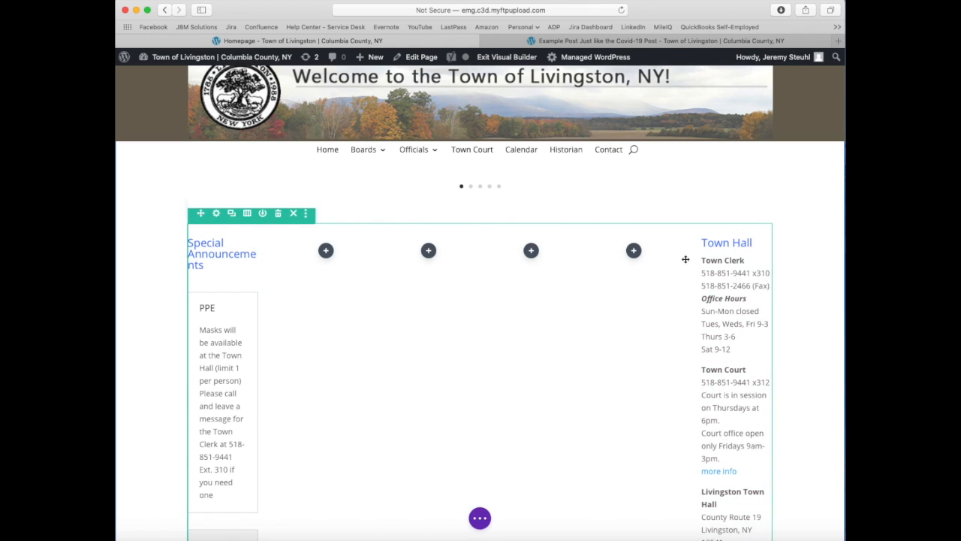
pyautogui.moveTo(721, 244)
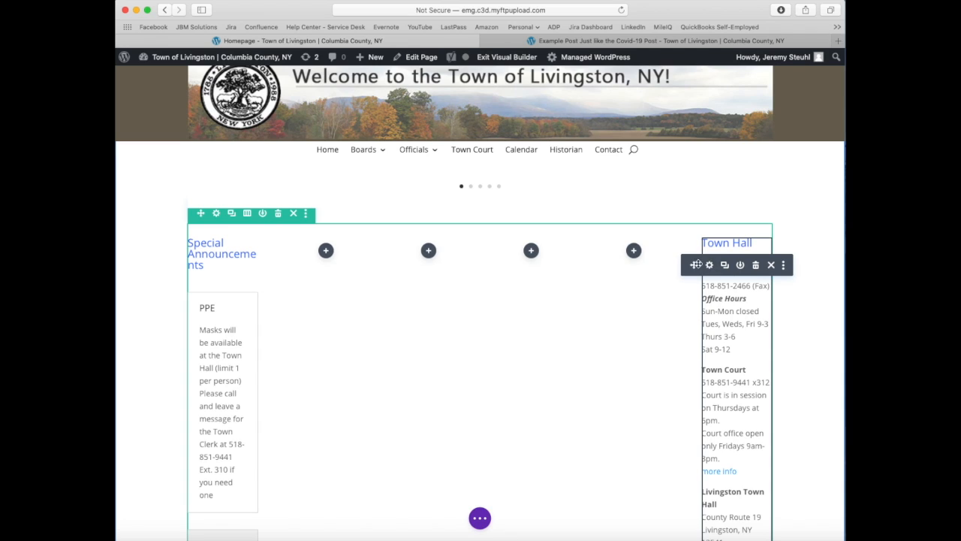
pyautogui.moveTo(693, 265); pyautogui.dragTo(320, 262)
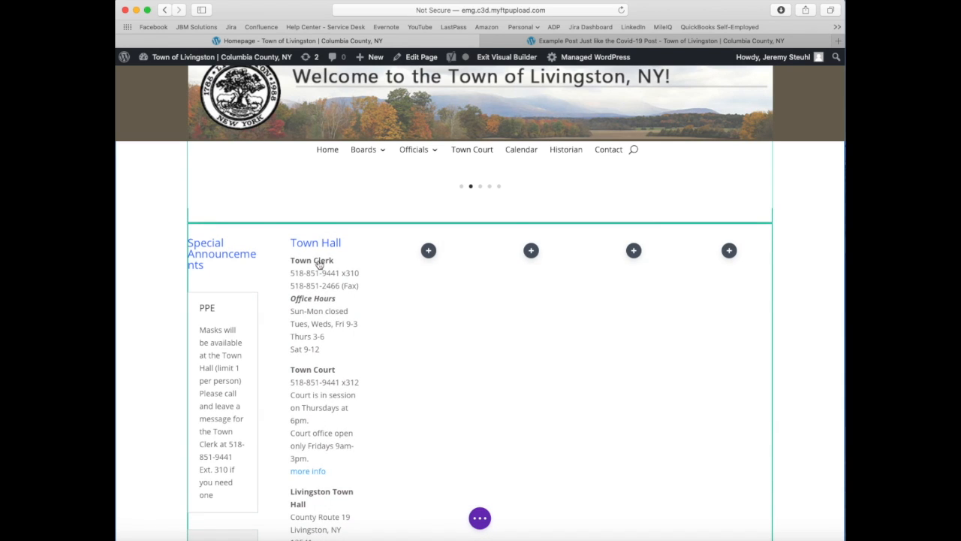
pyautogui.moveTo(224, 266); pyautogui.dragTo(270, 274)
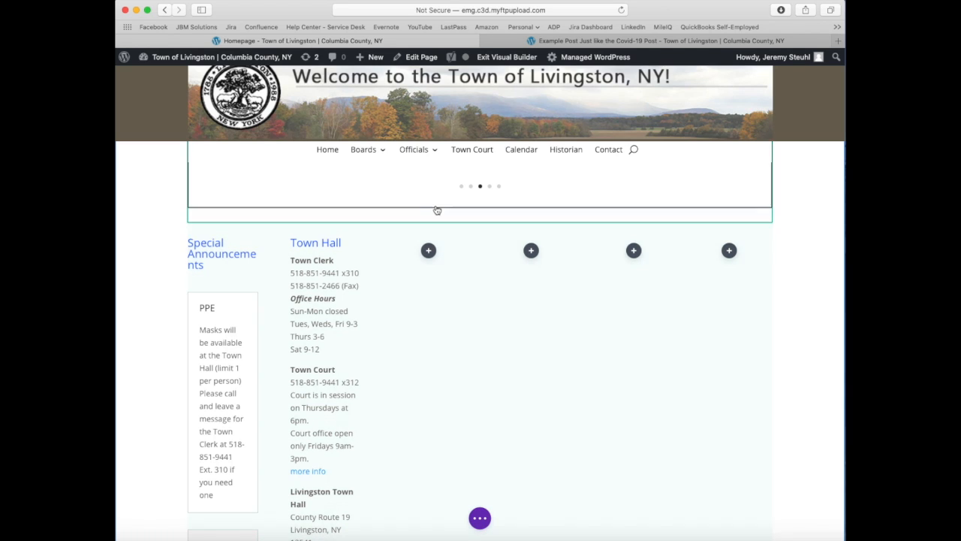
# Step: Change the announcements row's column structure to two columns, three-fifths and two-fifths wide
pyautogui.moveTo(219, 234)
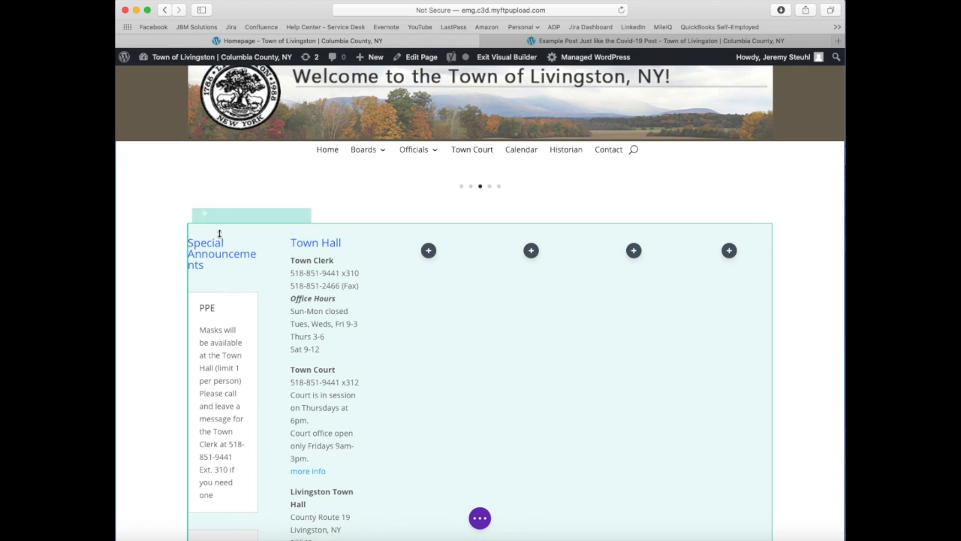
pyautogui.scroll(1, 219, 234)
pyautogui.click(246, 247)
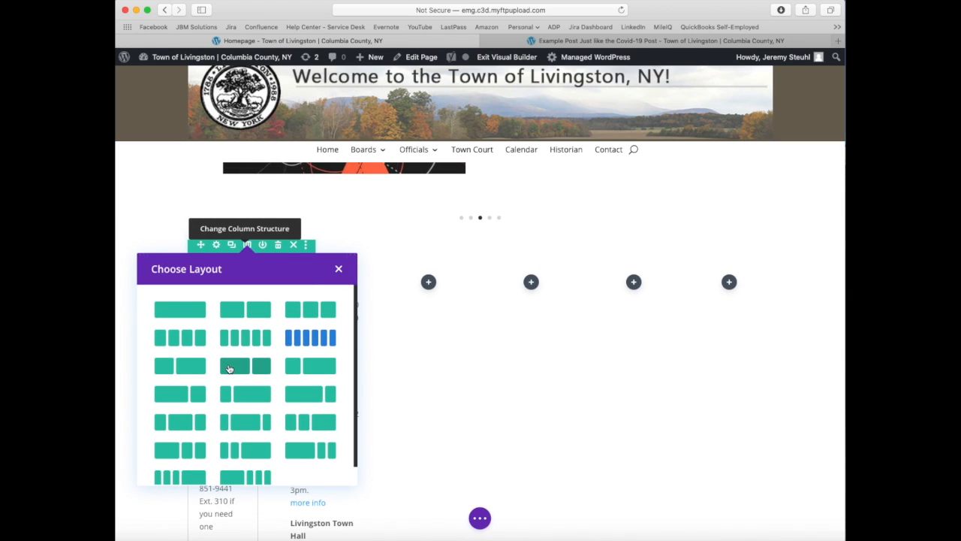
pyautogui.click(232, 371)
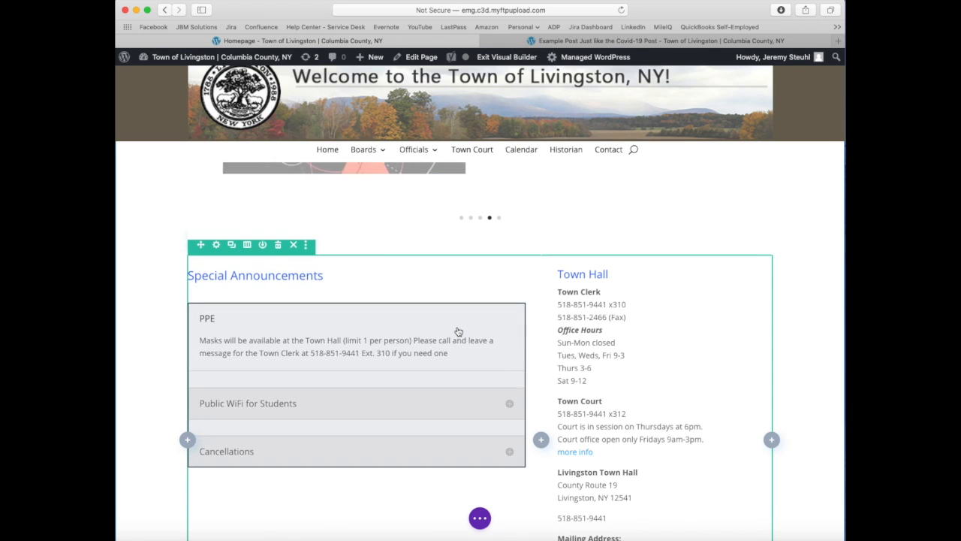
# Step: Examine the PPE item's title, body text and design options in the accordion settings, and close them without saving
pyautogui.scroll(-1, 489, 350)
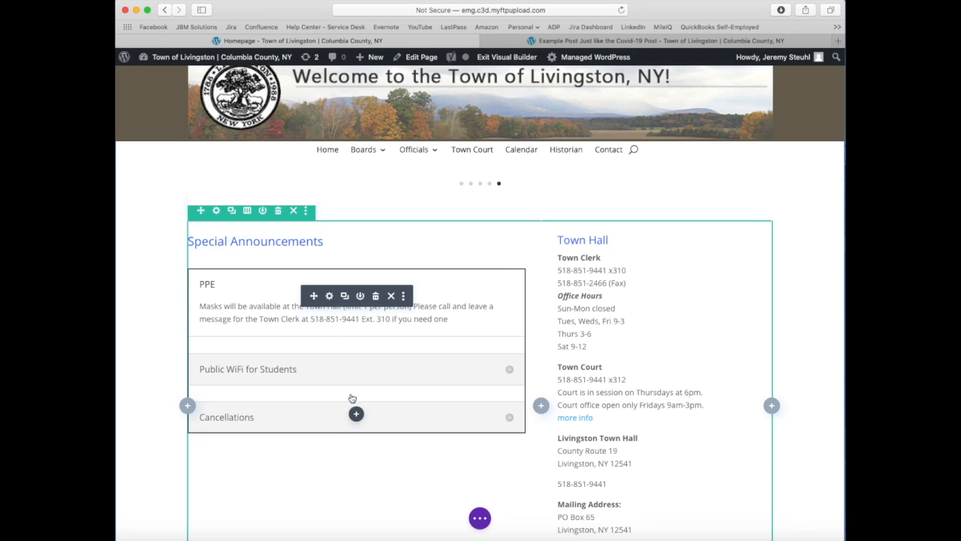
pyautogui.click(329, 296)
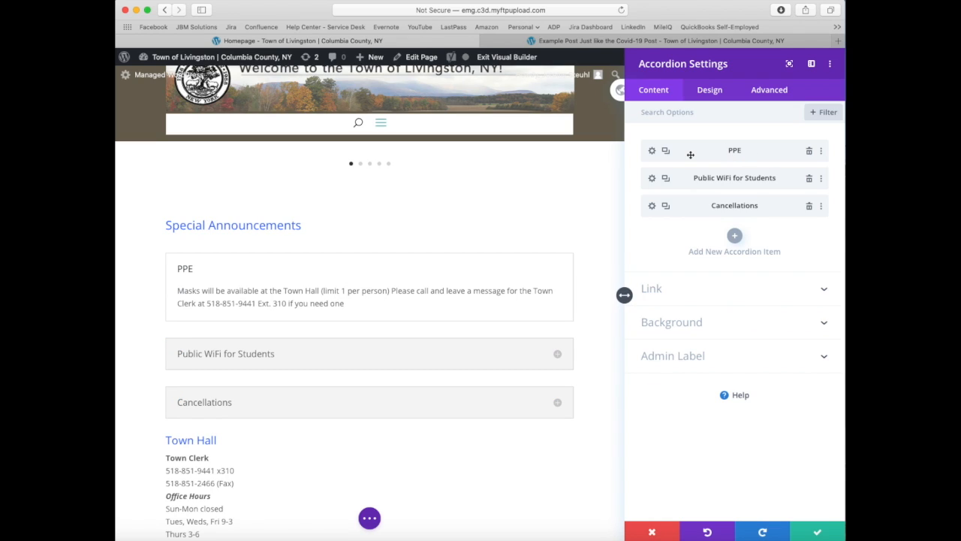
pyautogui.click(652, 151)
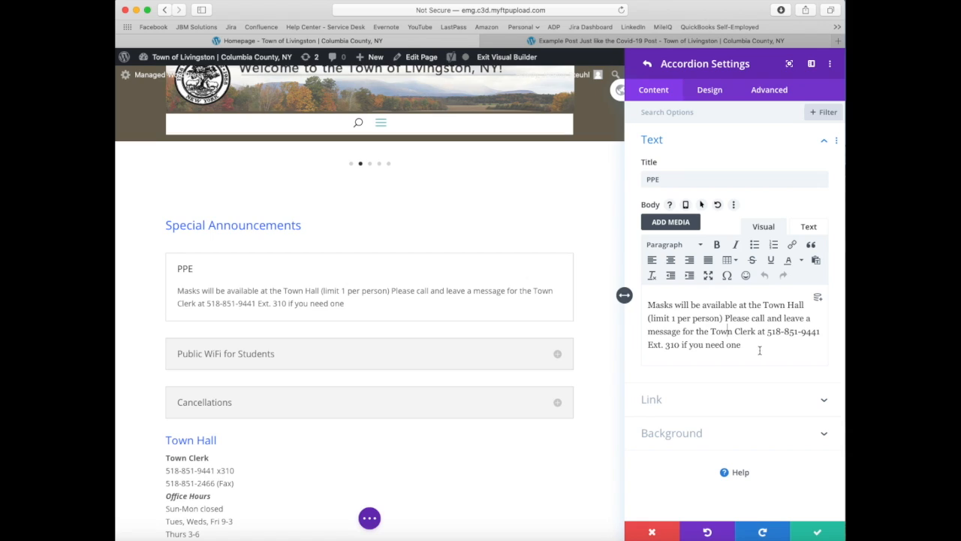
pyautogui.moveTo(759, 349); pyautogui.dragTo(650, 299)
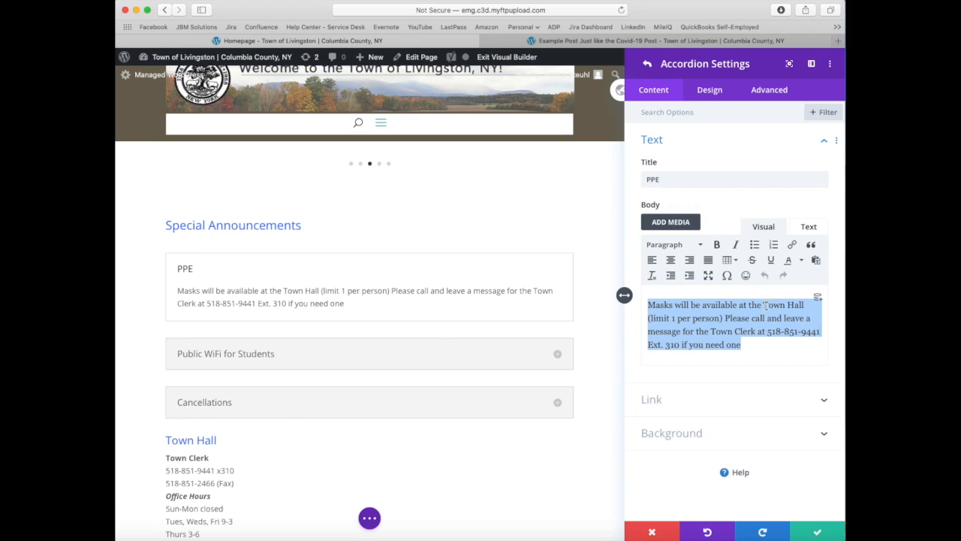
pyautogui.click(709, 92)
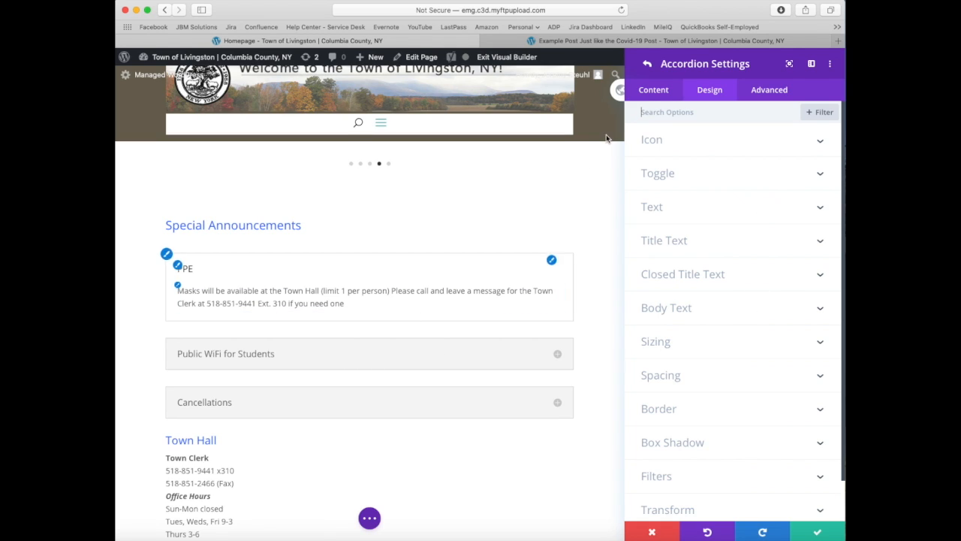
pyautogui.click(658, 90)
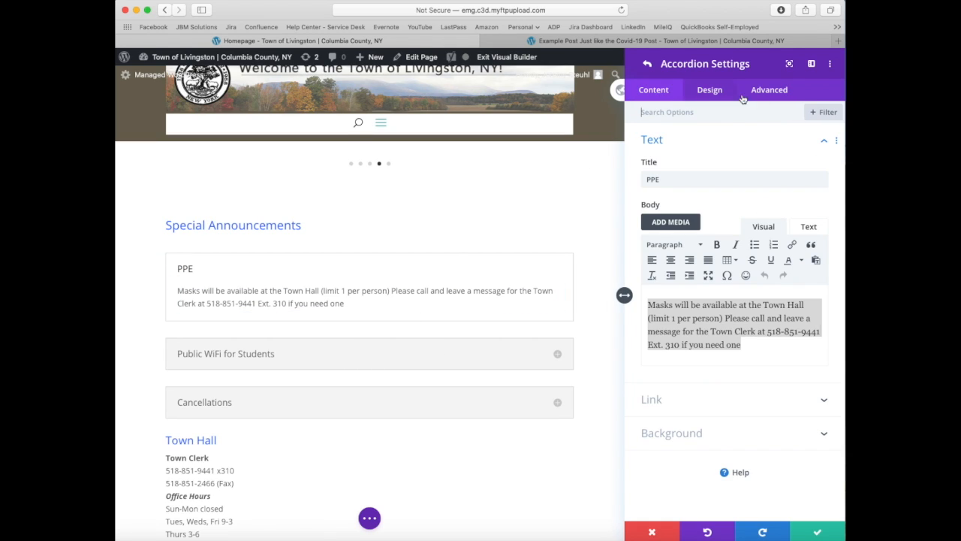
pyautogui.press('super+Tab')
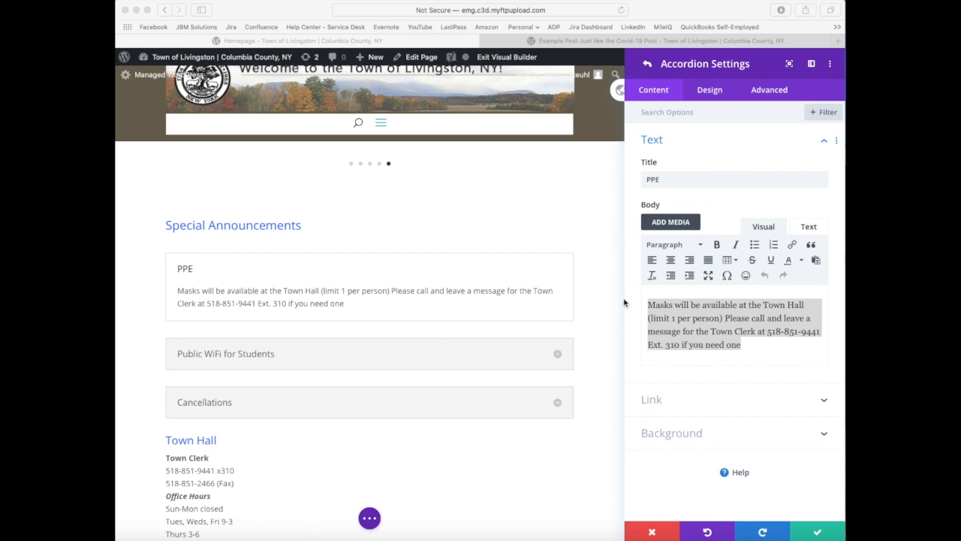
pyautogui.click(652, 531)
pyautogui.click(654, 528)
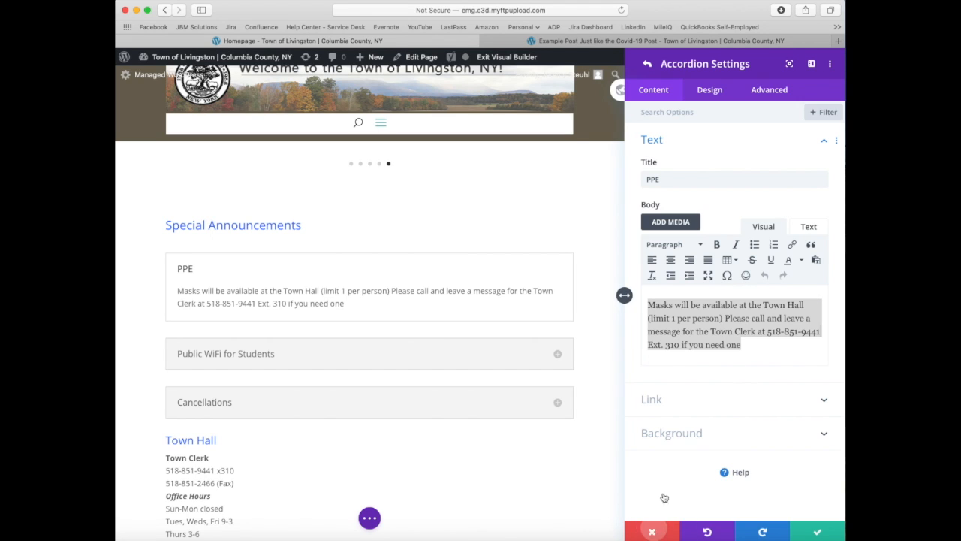
# Step: Add a new item to the Special Announcements accordion with the title "Anyone Missing a Key"
pyautogui.click(336, 296)
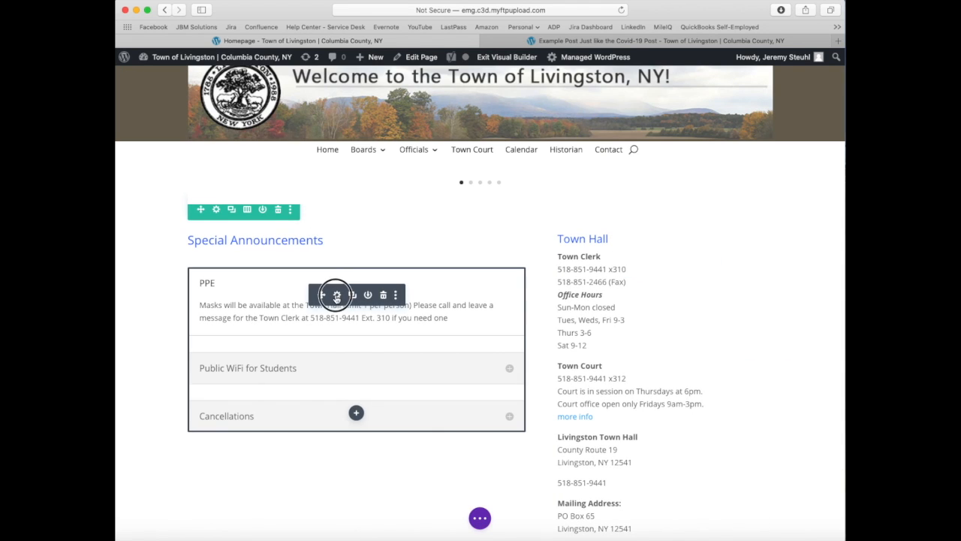
pyautogui.click(735, 235)
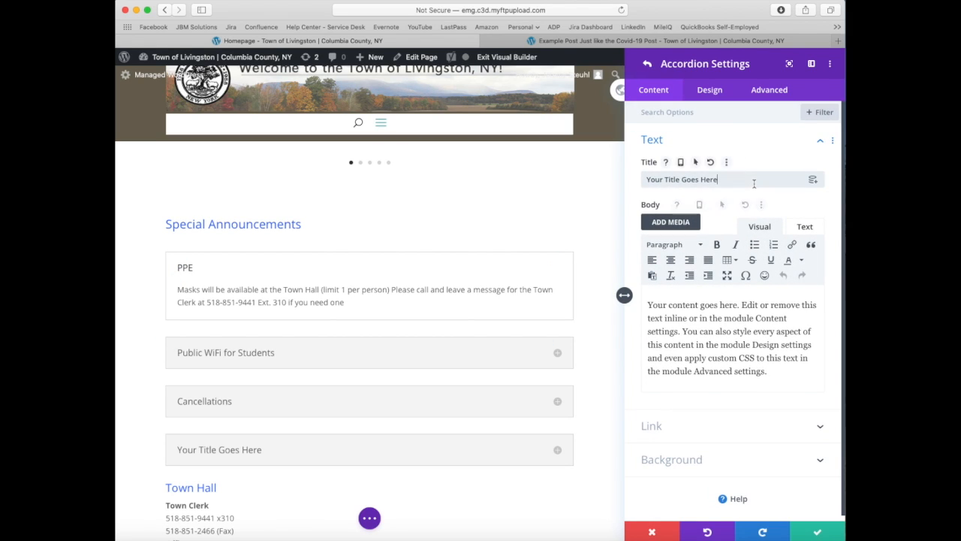
pyautogui.tripleClick(754, 183)
pyautogui.write('Anyo')
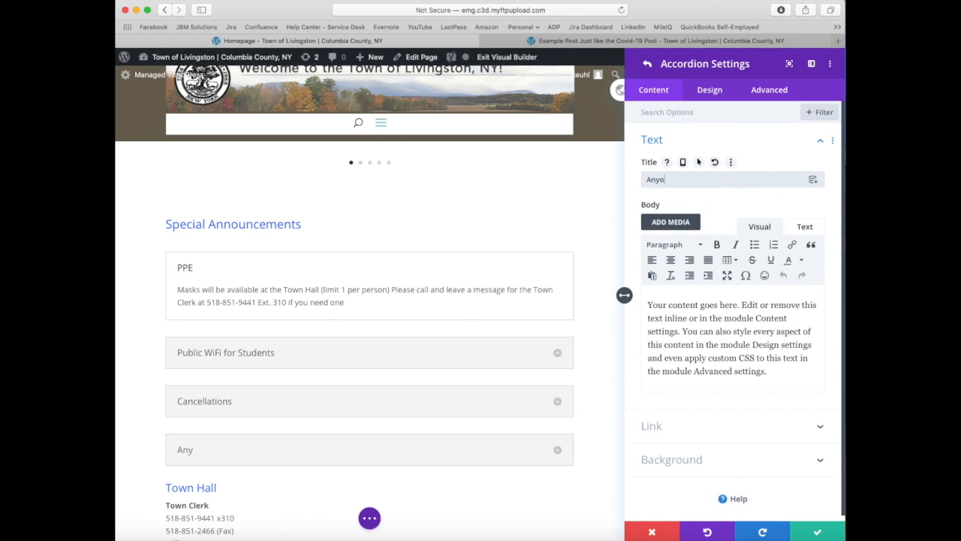
pyautogui.write('ne Missing a Set of Ke')
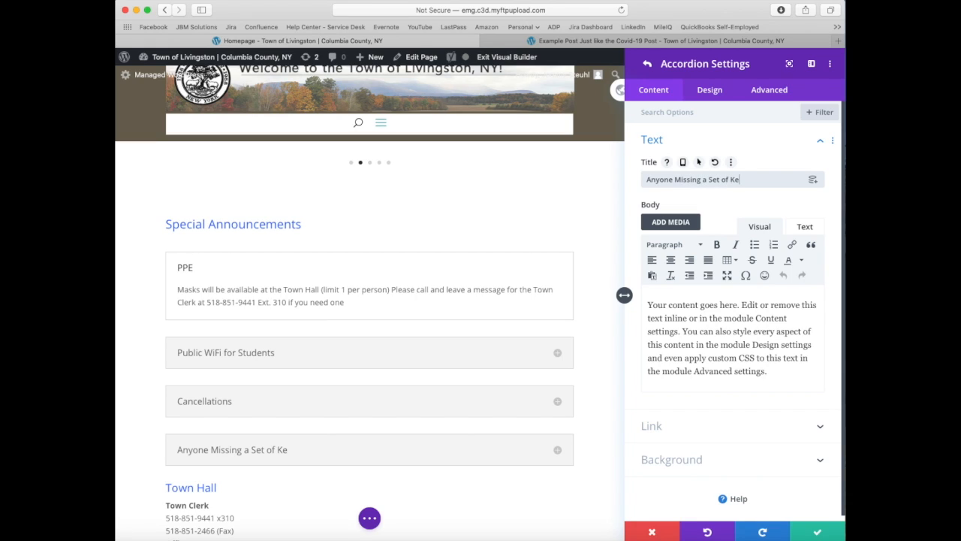
pyautogui.press('BackSpace')
pyautogui.press('BackSpace')
pyautogui.press('BackSpace')
pyautogui.press('BackSpace')
pyautogui.press('BackSpace')
pyautogui.press('BackSpace')
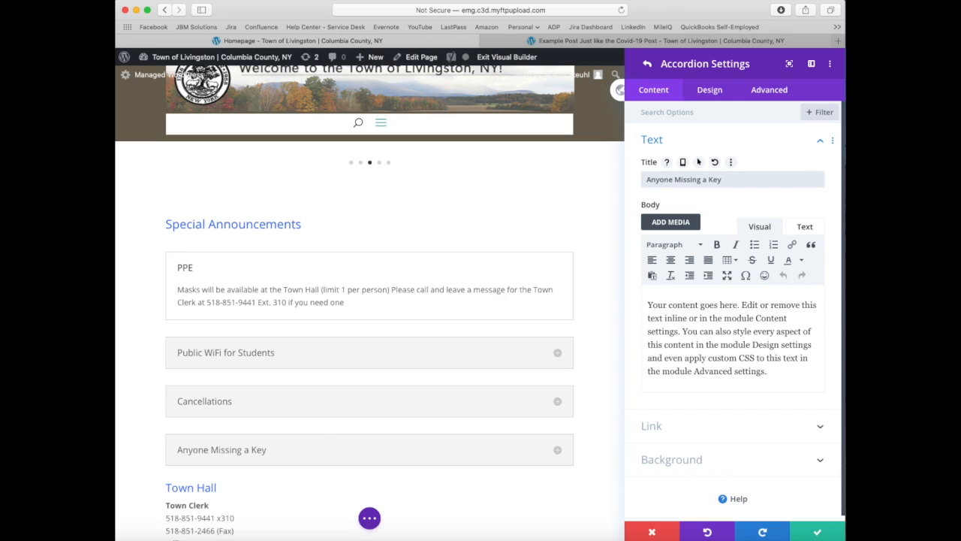
# Step: Replace the new item's placeholder body with the copied notice "*** Key on key chain found outside lobby door and can be picked up at the Clerk's office, please call if is yours!"
pyautogui.click(756, 358)
pyautogui.moveTo(775, 370); pyautogui.dragTo(622, 300)
pyautogui.write("*** Key on key chain found outside lobby door and can be picked up at the Clerk's office, please call if is yours!")
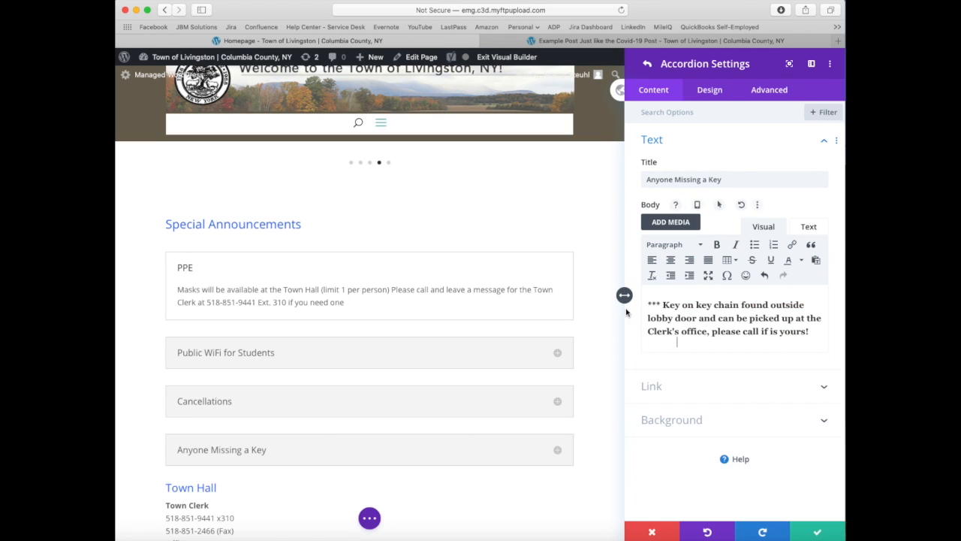
# Step: Remove the bold formatting from the whole found-key notice and save the accordion item
pyautogui.click(694, 305)
pyautogui.tripleClick(684, 335)
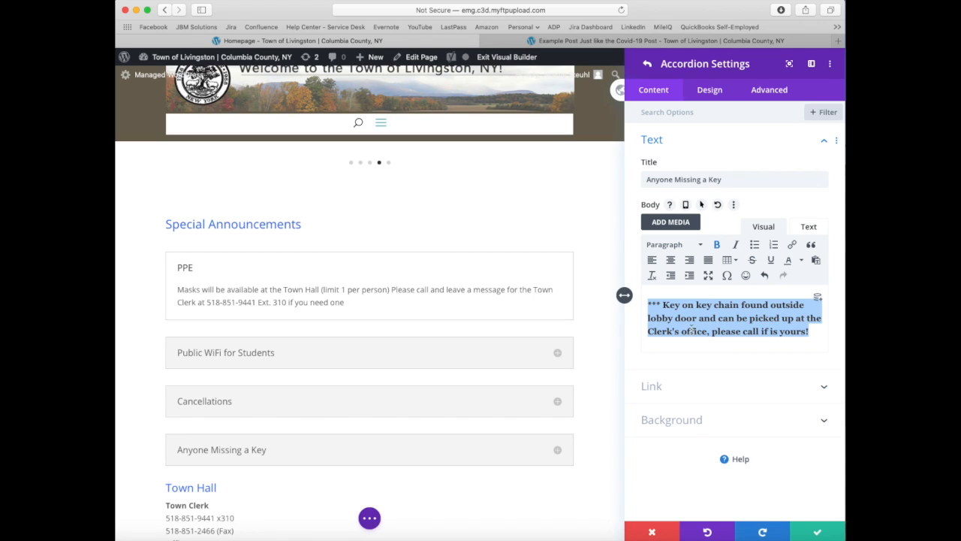
pyautogui.click(716, 244)
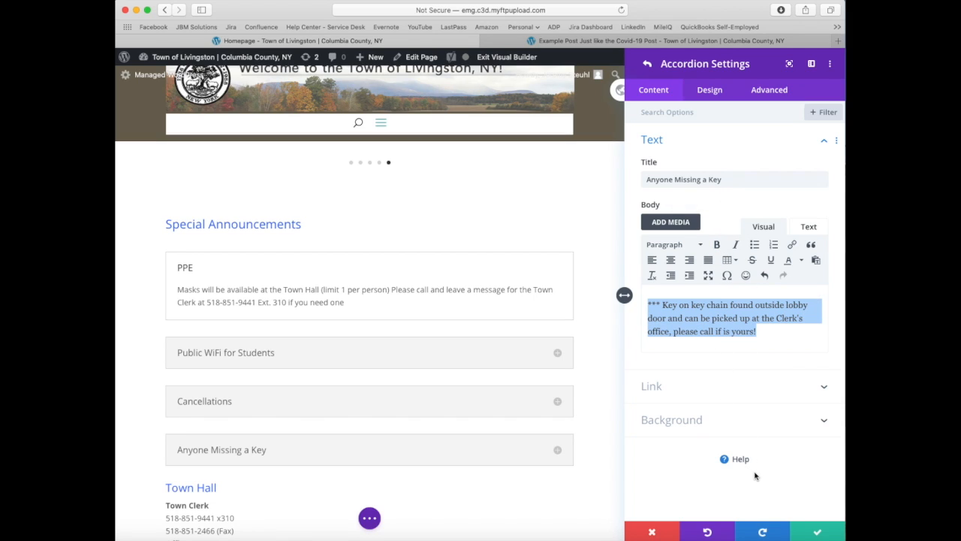
pyautogui.click(812, 532)
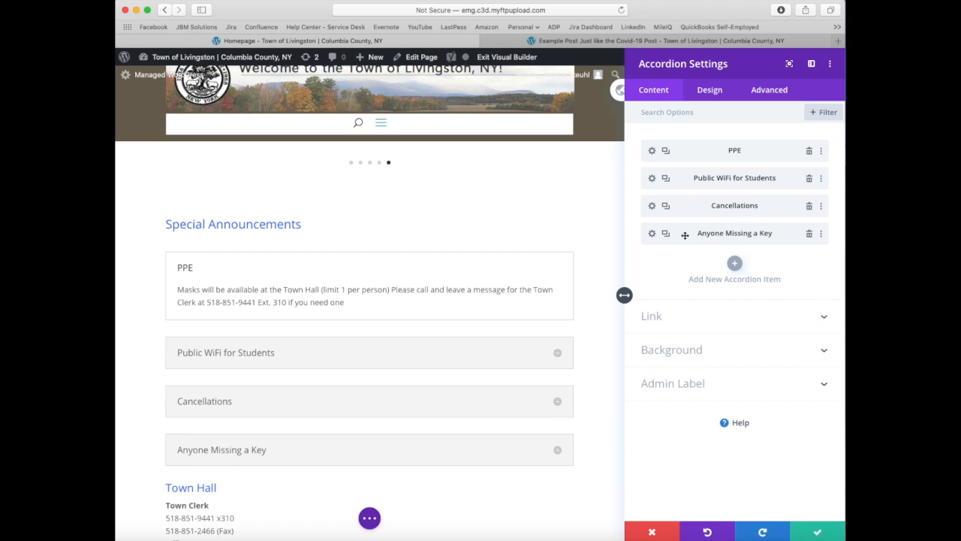
# Step: Move the "Anyone Missing a Key" item to first place in the accordion, above PPE, and save the accordion settings
pyautogui.moveTo(695, 235); pyautogui.dragTo(683, 134)
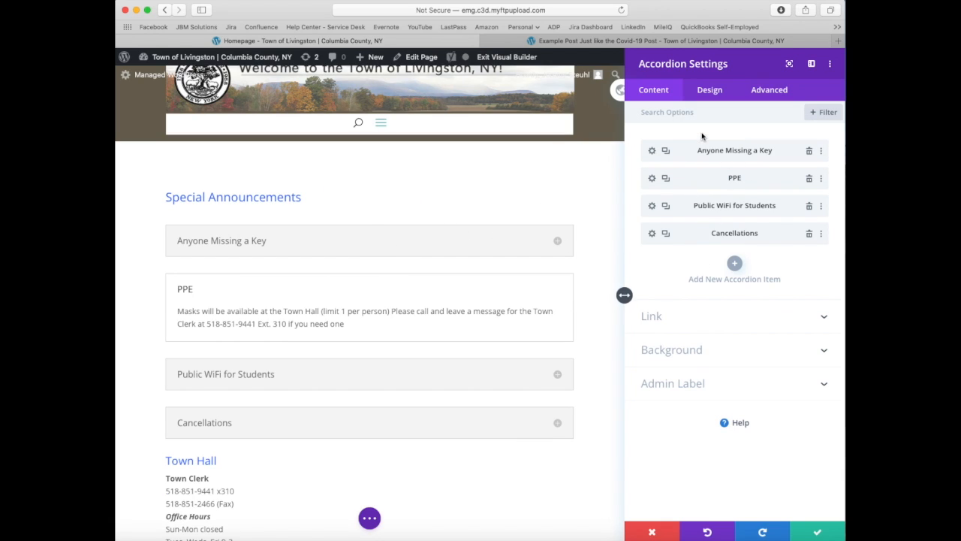
pyautogui.click(815, 528)
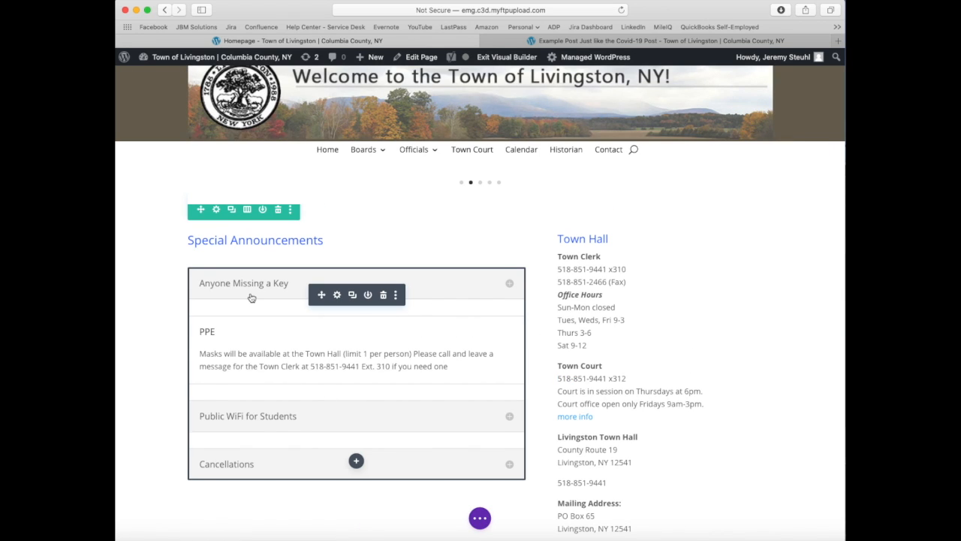
# Step: Save the homepage and exit the Visual Builder
pyautogui.click(480, 517)
pyautogui.click(812, 517)
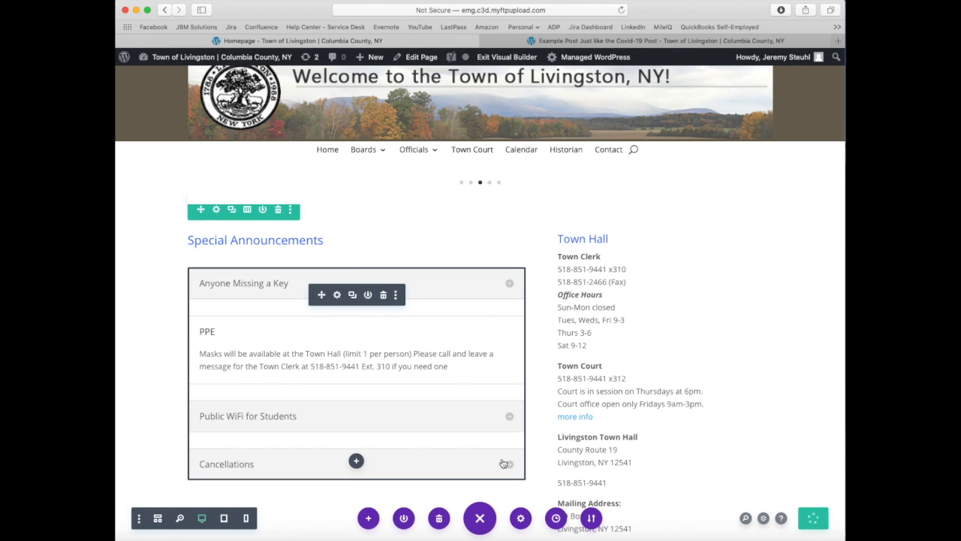
pyautogui.click(496, 59)
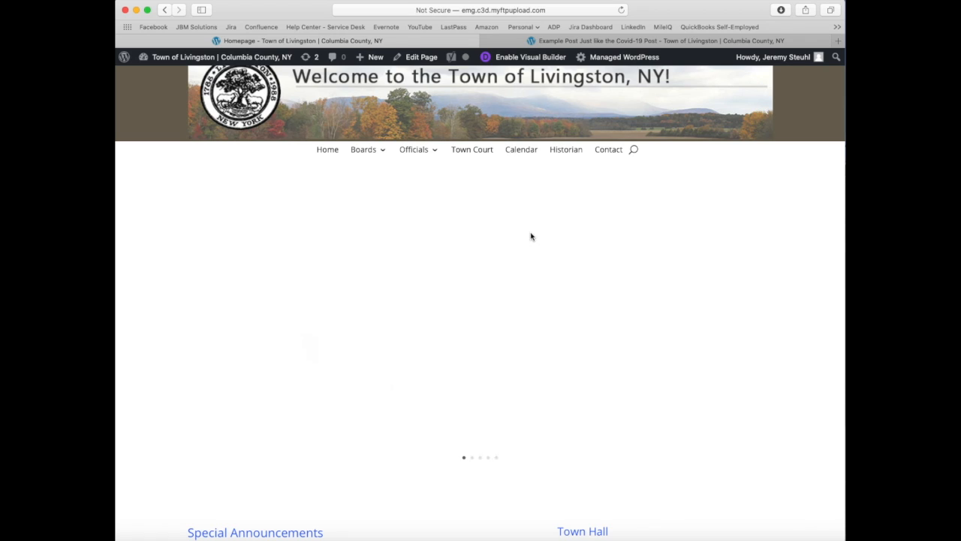
# Step: Check the Special Announcements accordion on the live homepage by expanding the PPE, Public WiFi for Students, Cancellations and Anyone Missing a Key items
pyautogui.scroll(-5, 531, 237)
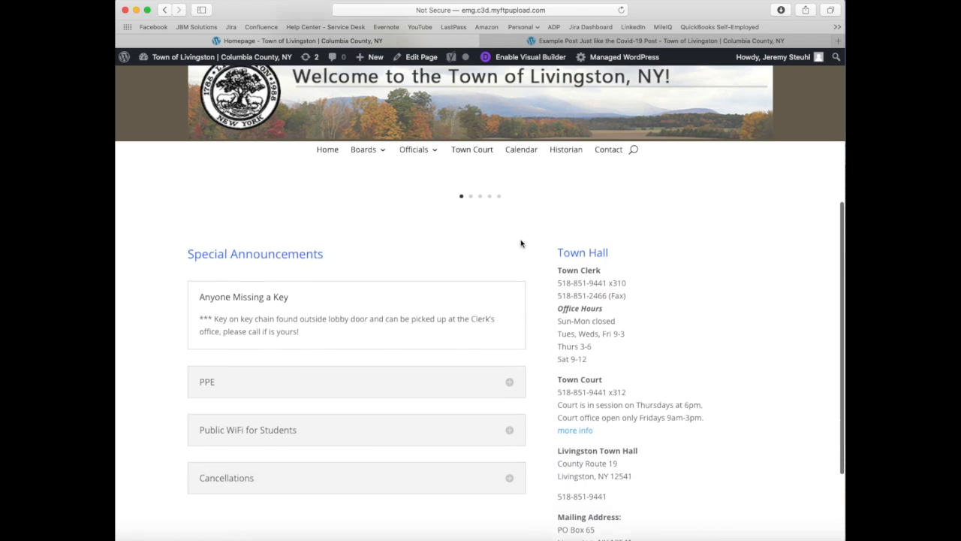
pyautogui.scroll(-1, 521, 243)
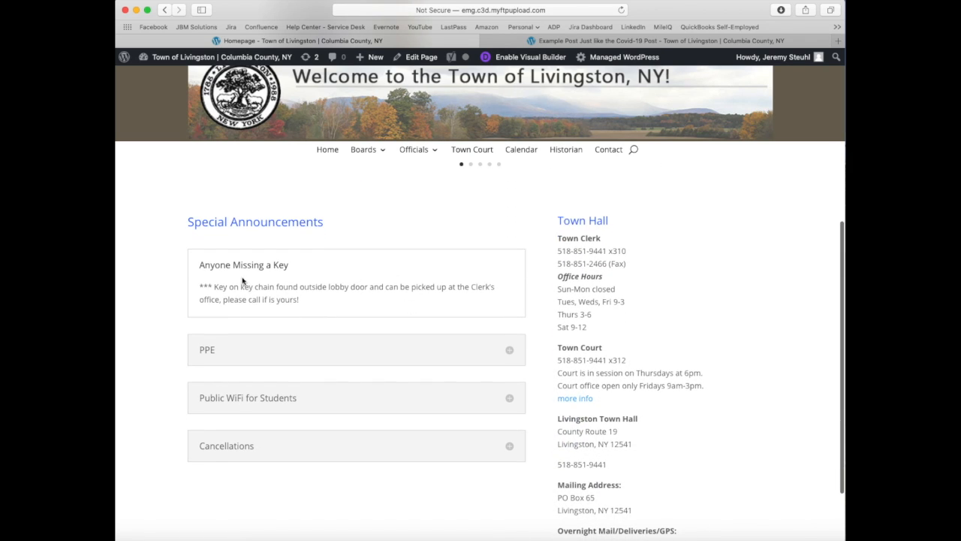
pyautogui.click(509, 350)
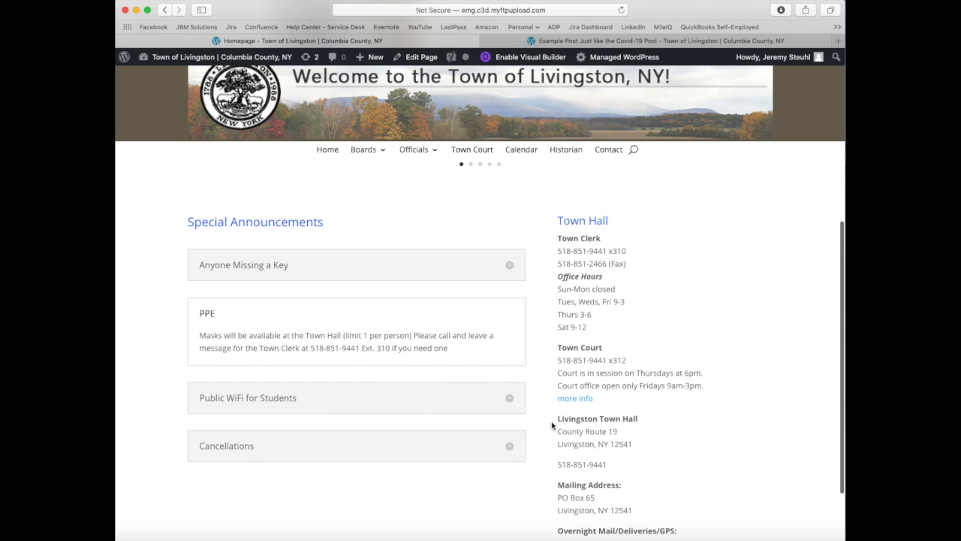
pyautogui.click(507, 400)
pyautogui.scroll(-5, 508, 405)
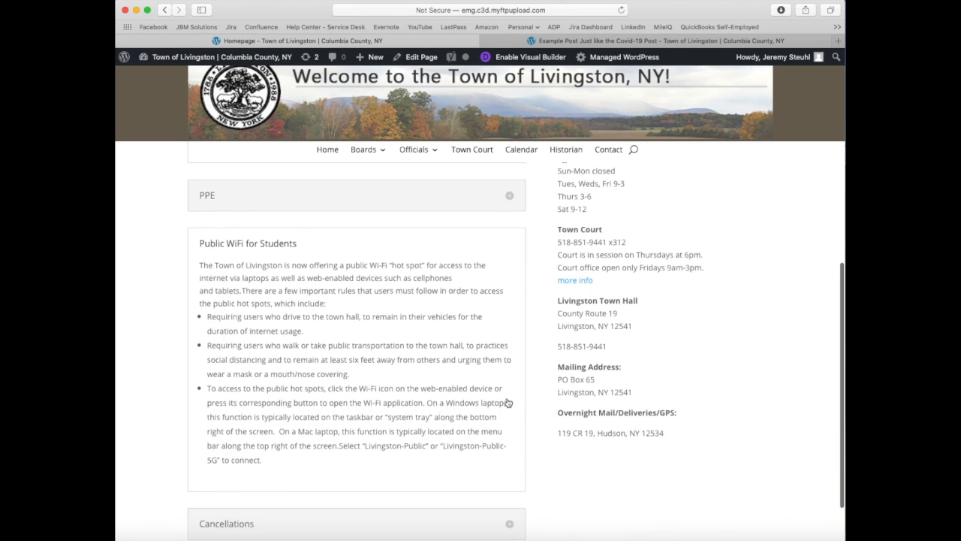
pyautogui.click(509, 453)
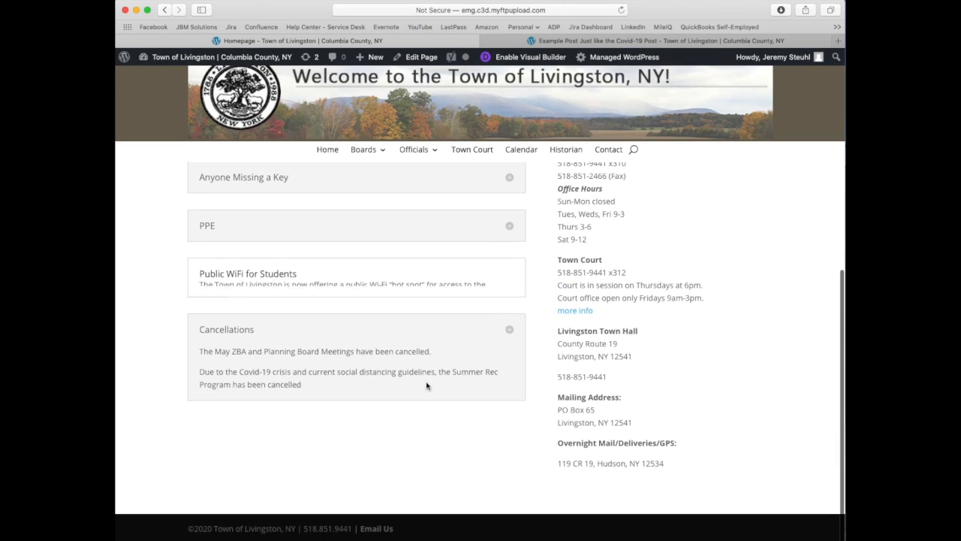
pyautogui.click(510, 279)
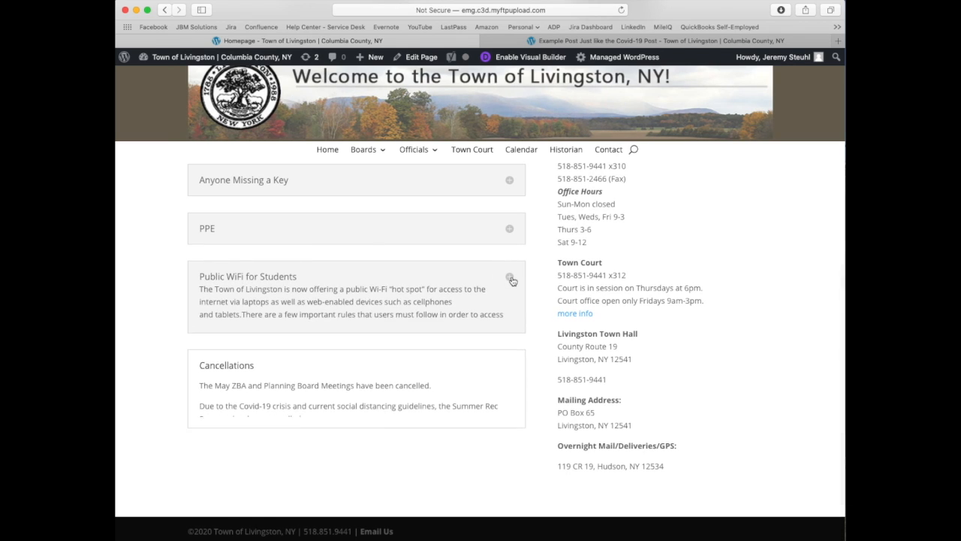
pyautogui.scroll(3, 488, 321)
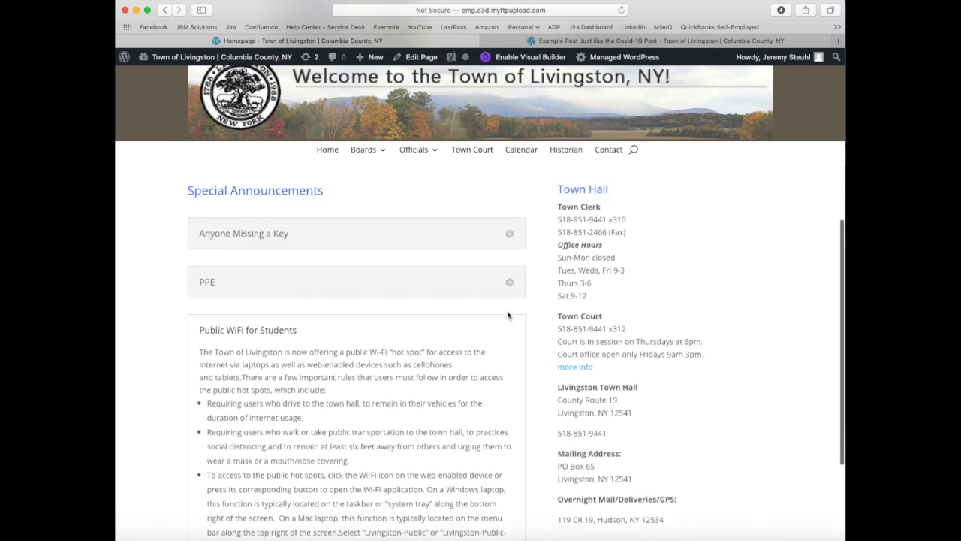
pyautogui.click(511, 353)
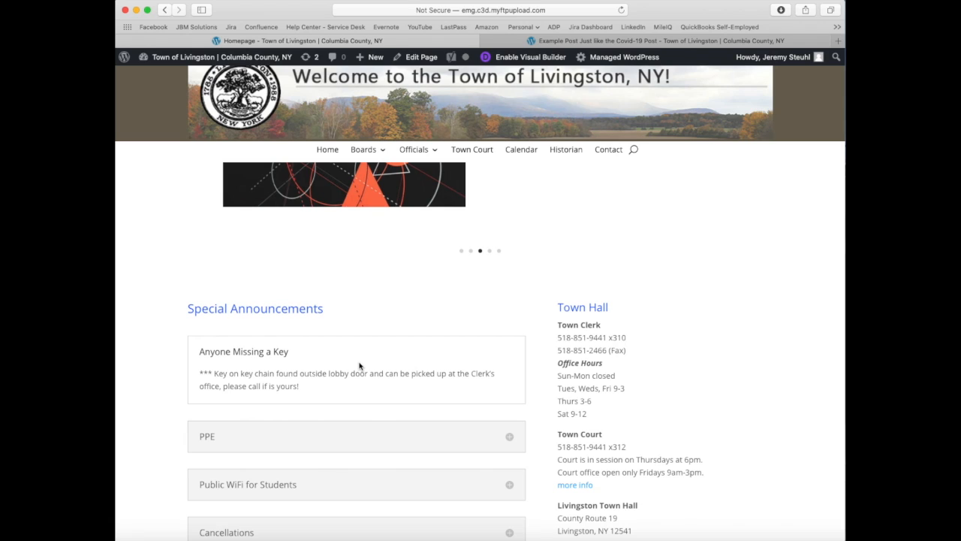
# Step: Switch to the browser window with the existing townoflivingston.org site and open its homepage
pyautogui.scroll(-5, 358, 353)
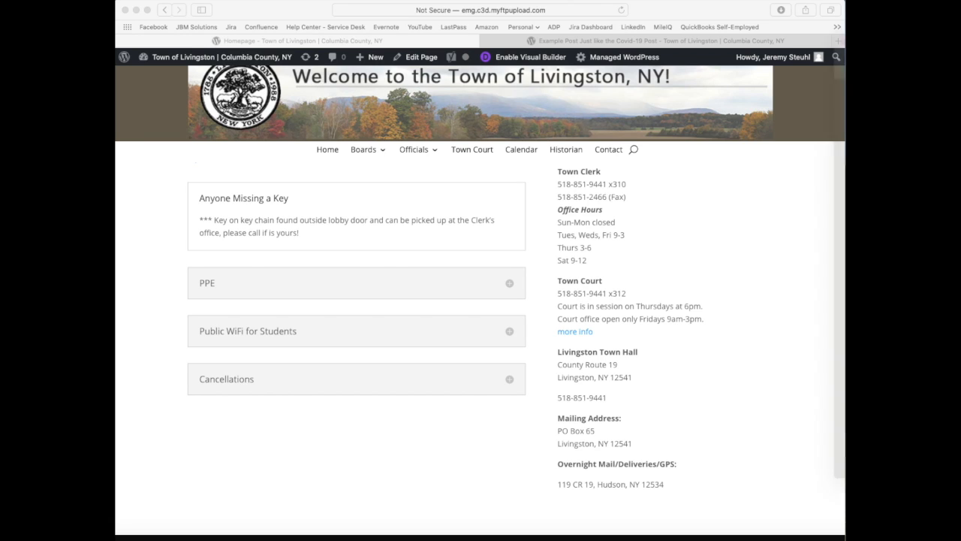
pyautogui.moveTo(845, 24); pyautogui.dragTo(298, 7)
pyautogui.scroll(-5, 318, 209)
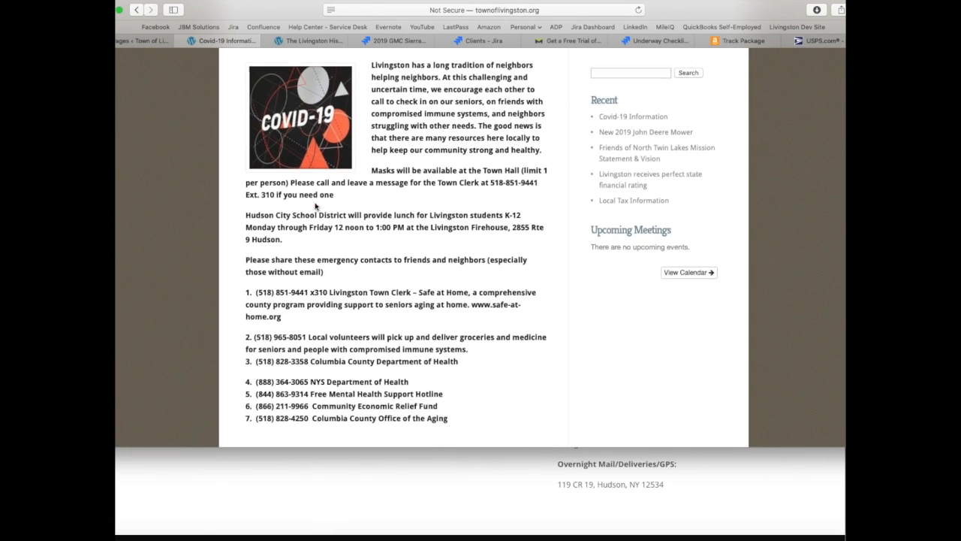
pyautogui.scroll(5, 316, 206)
pyautogui.scroll(3, 316, 206)
pyautogui.click(474, 178)
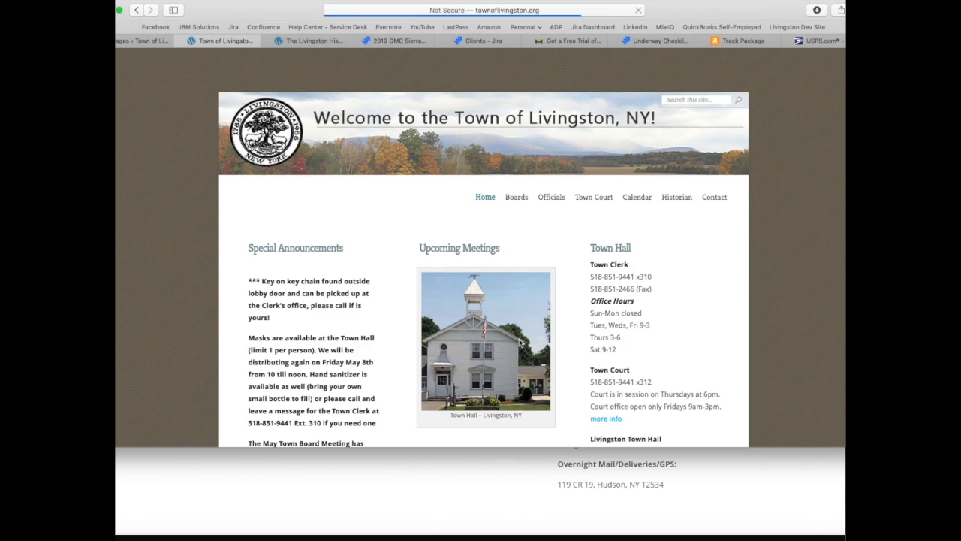
# Step: Review the length and contents of the existing homepage's Special Announcements column, and return to the new site's window
pyautogui.scroll(-4, 335, 322)
pyautogui.scroll(-10, 335, 323)
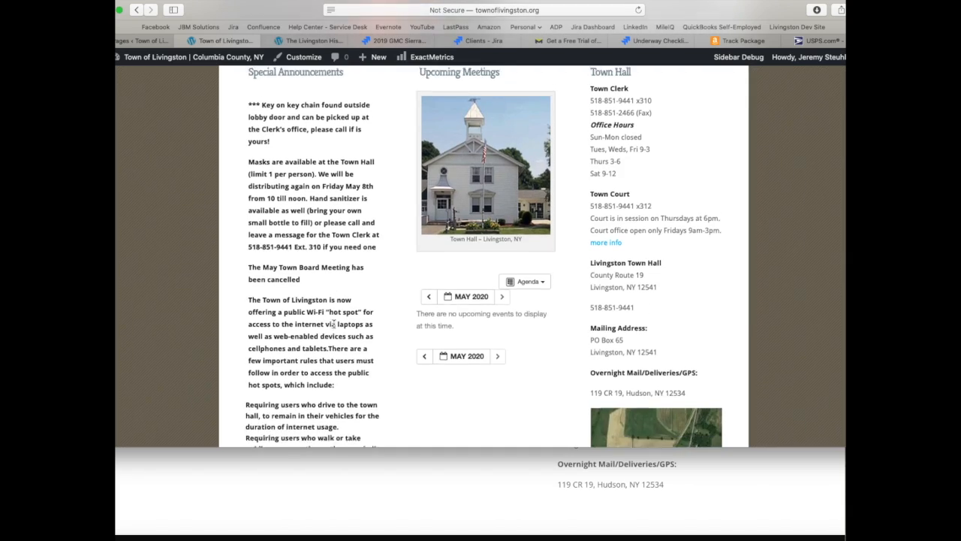
pyautogui.scroll(-10, 335, 323)
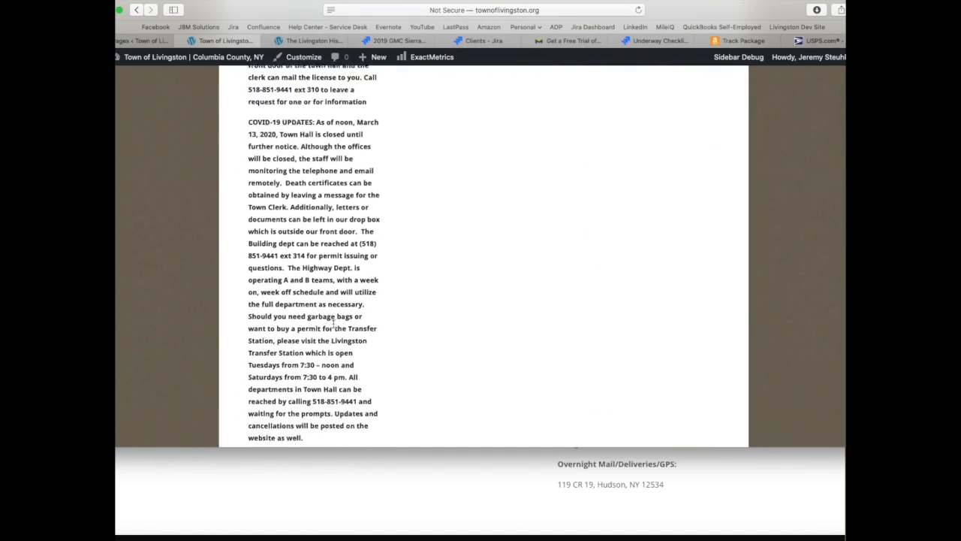
pyautogui.scroll(-3, 335, 326)
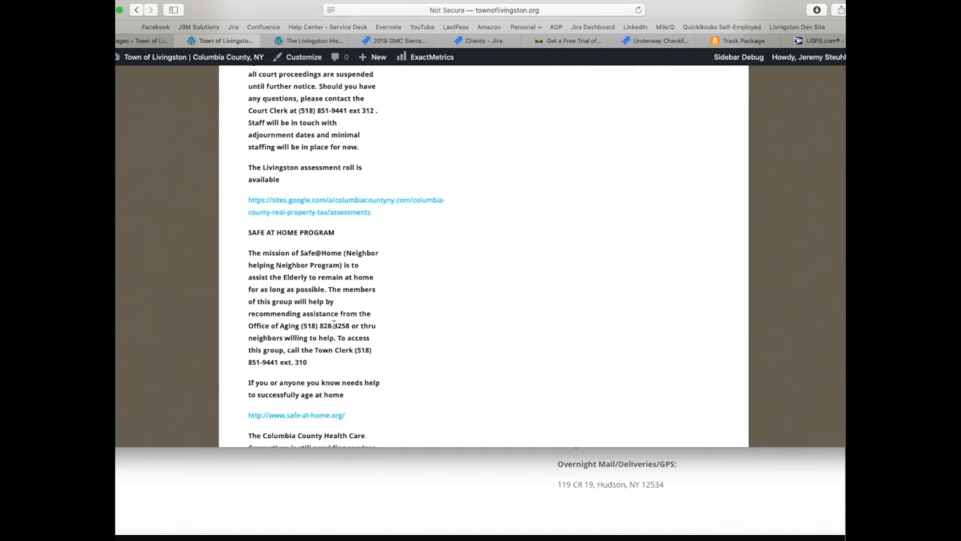
pyautogui.scroll(8, 335, 326)
pyautogui.scroll(10, 335, 326)
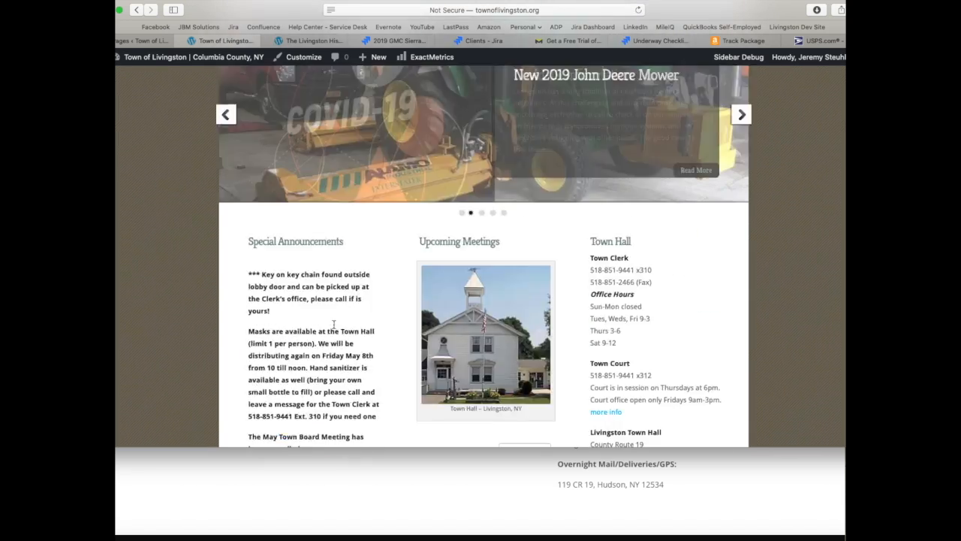
pyautogui.scroll(-5, 335, 324)
pyautogui.scroll(-1, 335, 324)
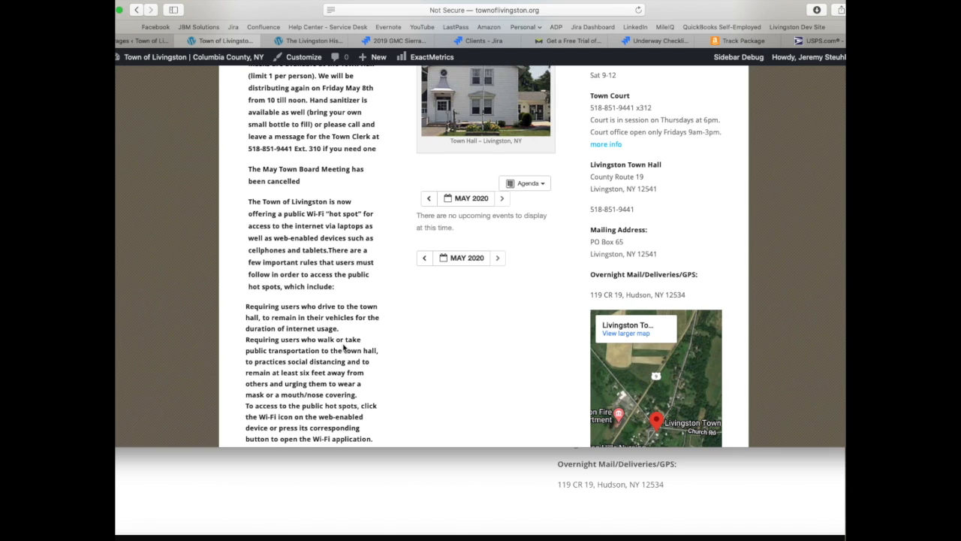
pyautogui.scroll(-10, 344, 347)
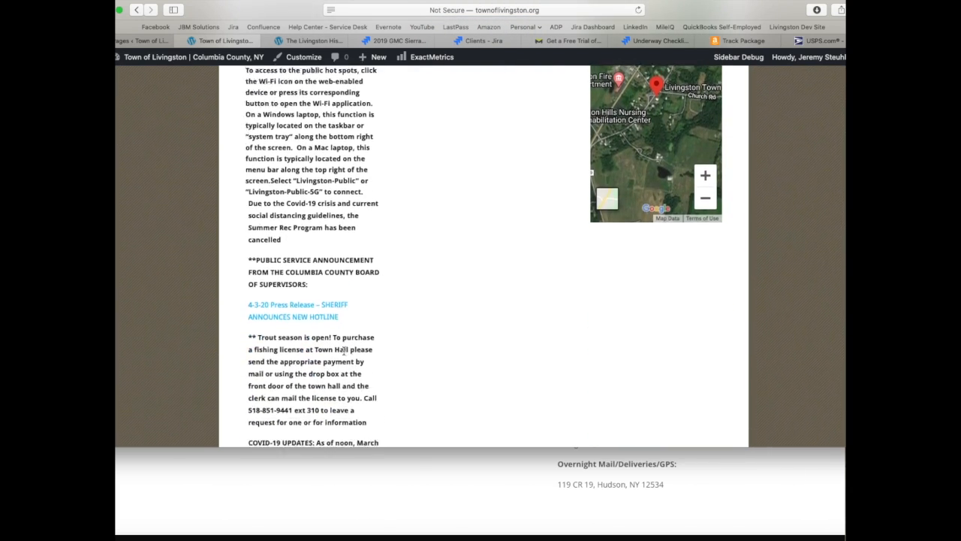
pyautogui.scroll(-3, 344, 350)
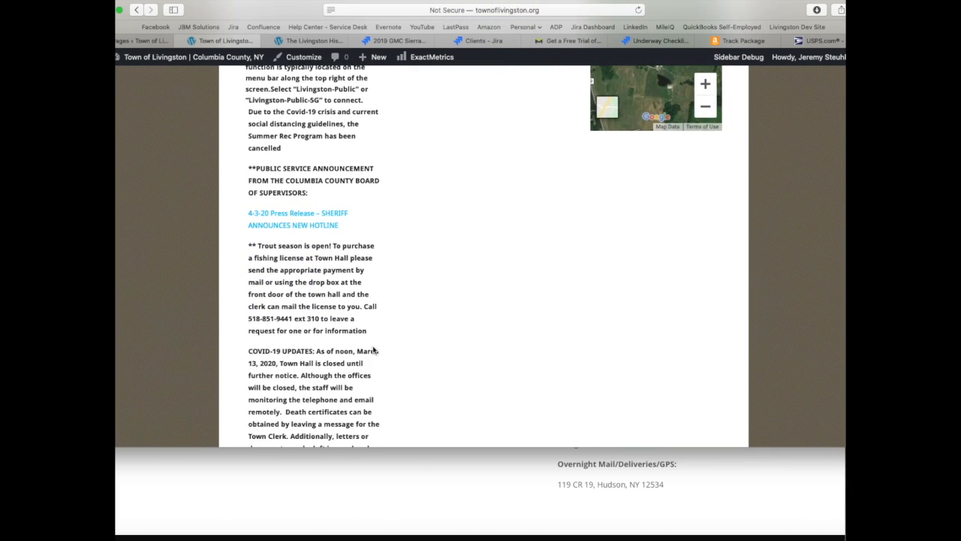
pyautogui.scroll(20, 373, 350)
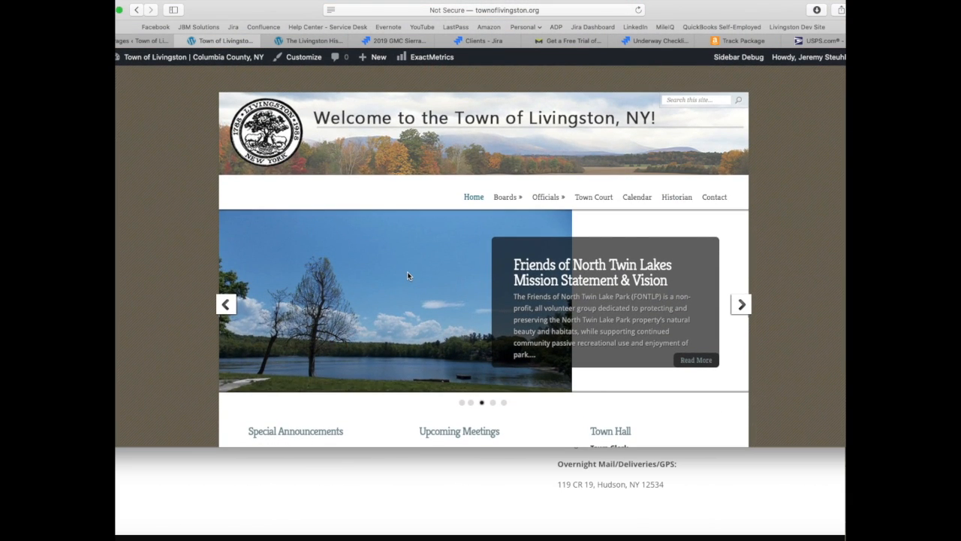
pyautogui.click(407, 463)
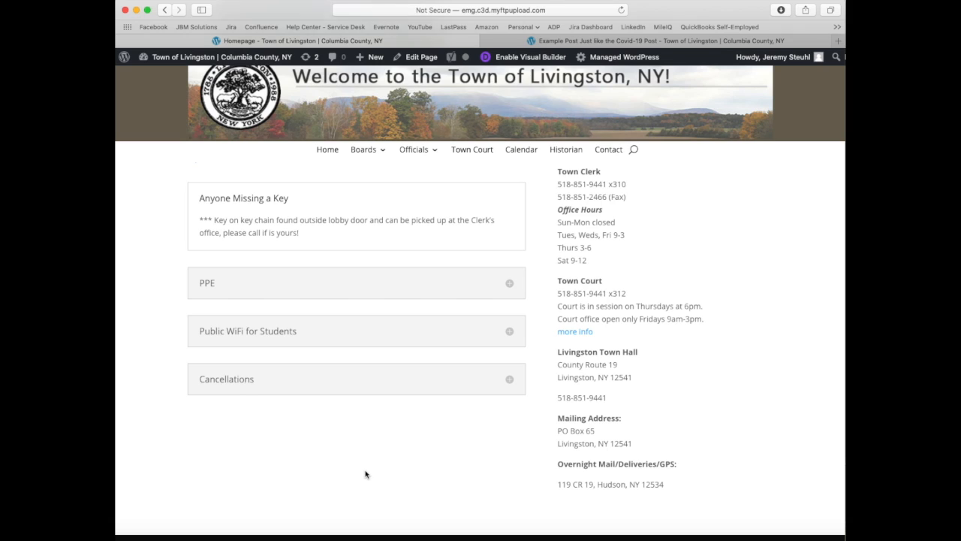
# Step: Reopen the new homepage in the Visual Builder
pyautogui.click(584, 331)
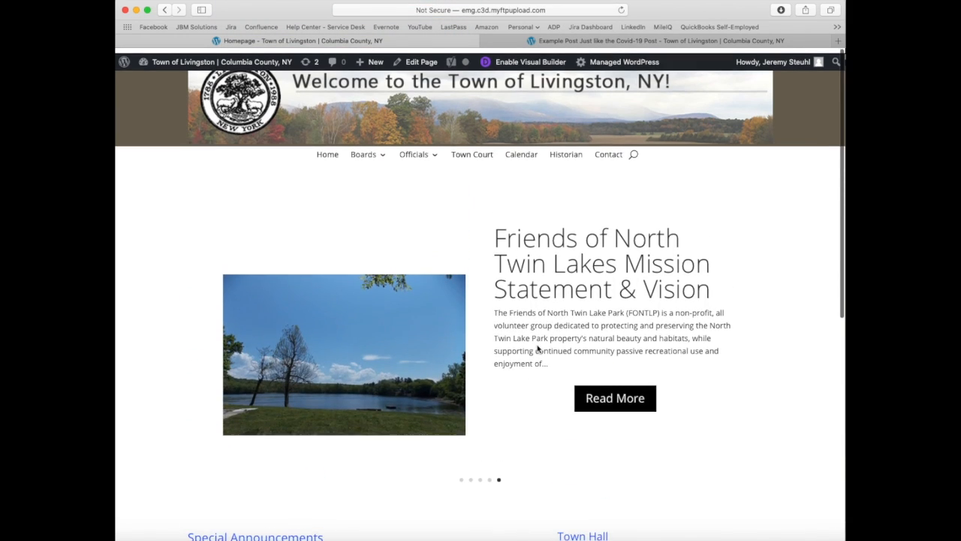
pyautogui.click(524, 57)
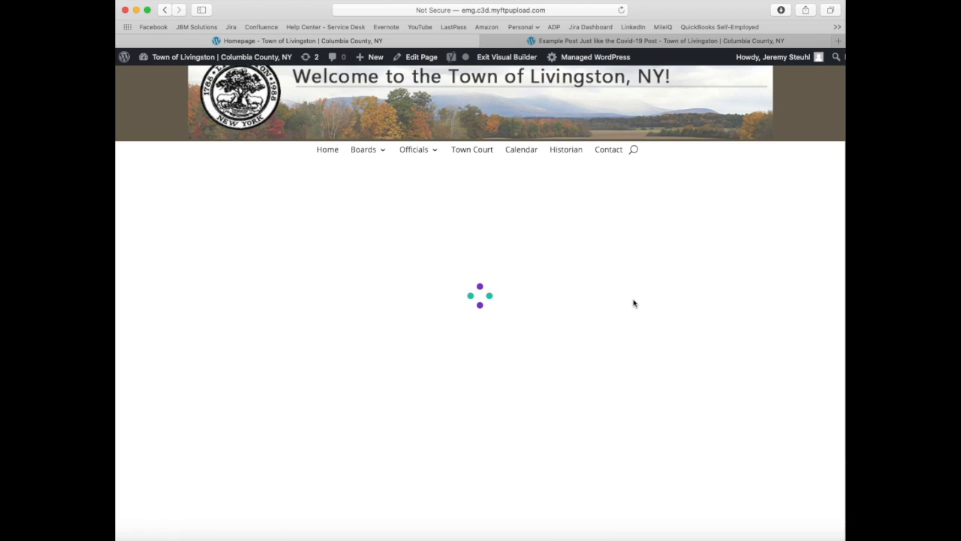
pyautogui.moveTo(299, 273)
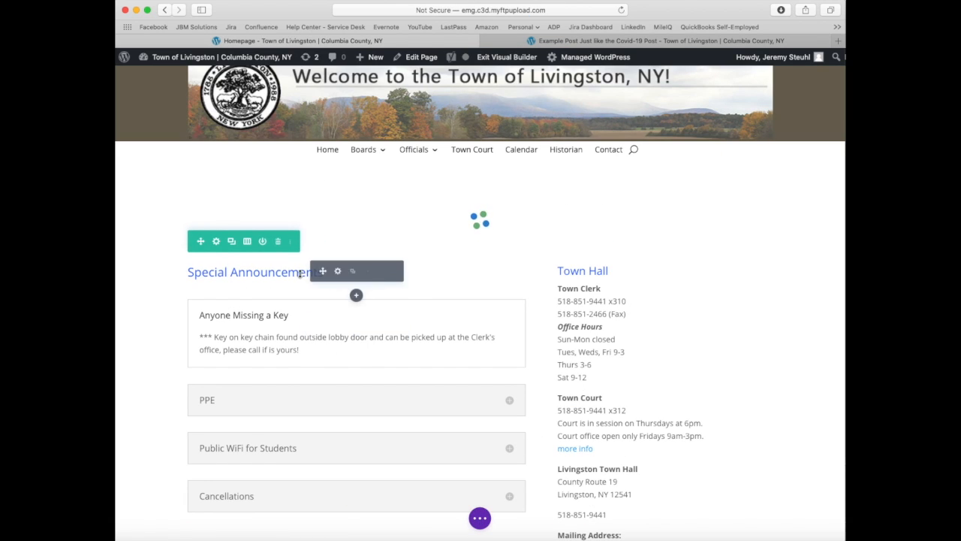
pyautogui.scroll(-3, 435, 348)
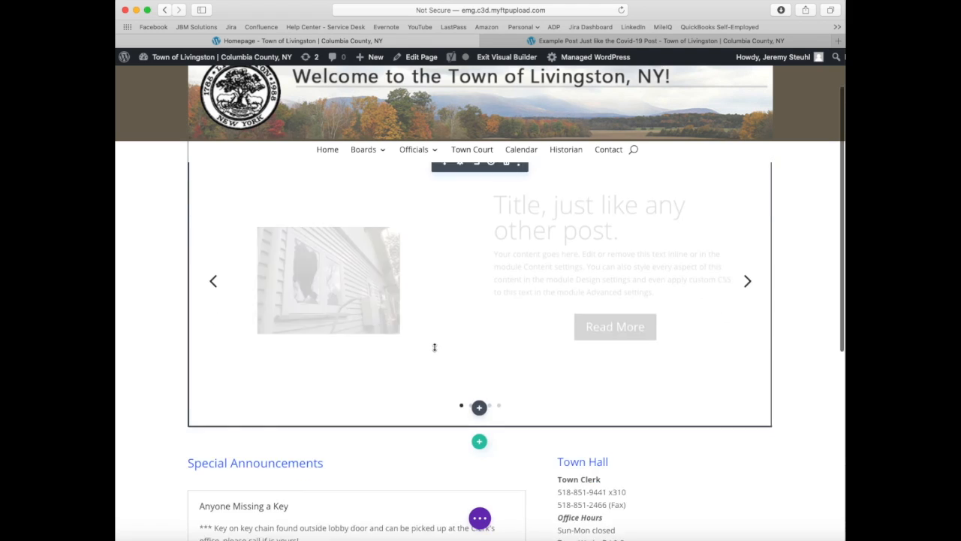
# Step: Try coloring the Special Announcements heading red in its text settings, and discard the change
pyautogui.moveTo(288, 354)
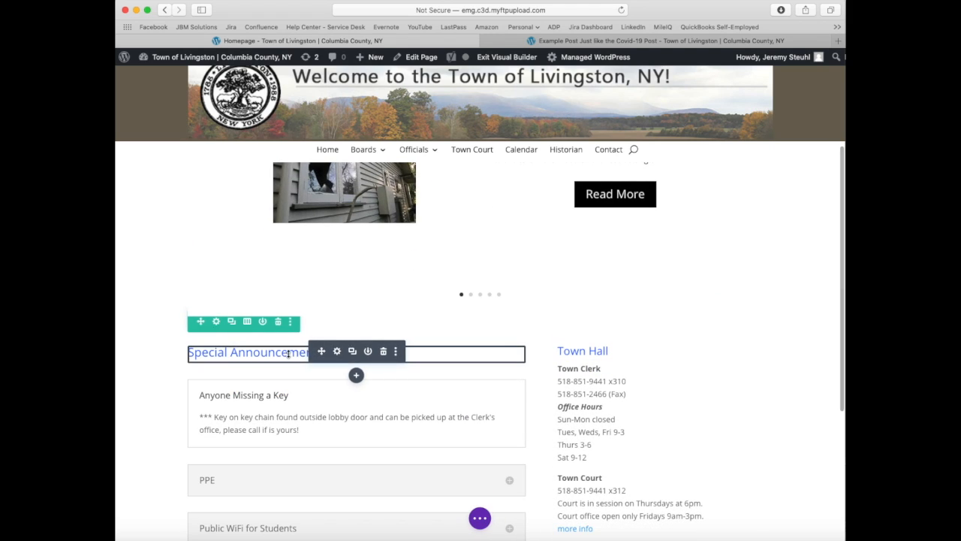
pyautogui.click(337, 353)
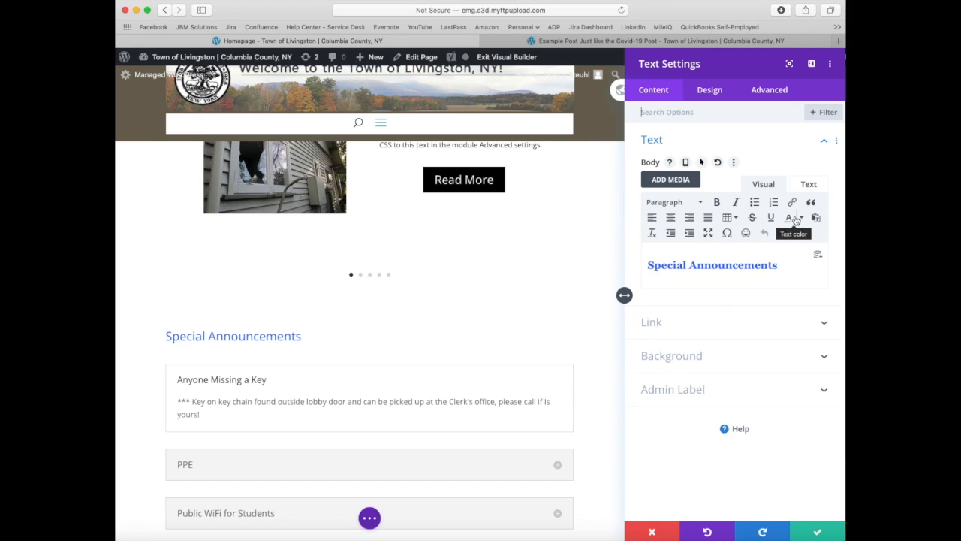
pyautogui.click(799, 218)
pyautogui.click(759, 253)
pyautogui.tripleClick(663, 266)
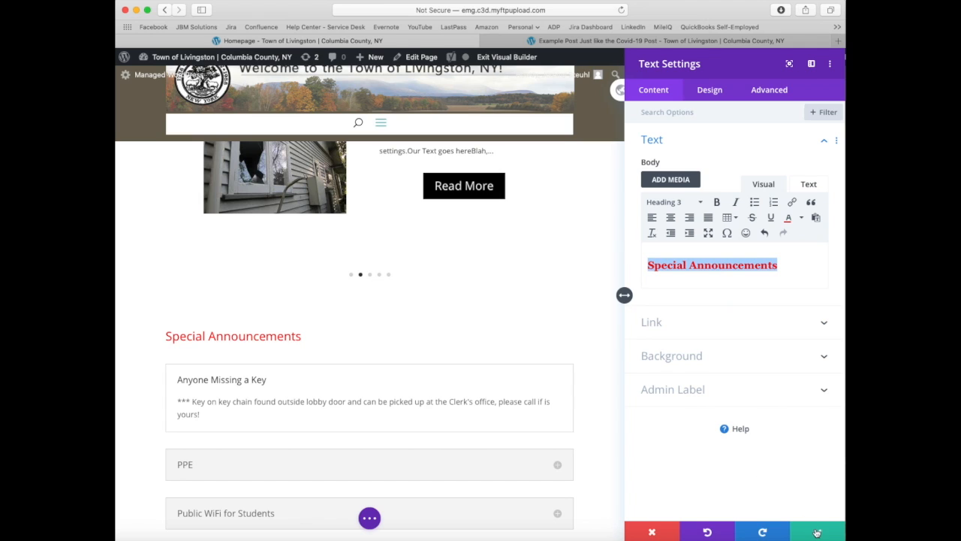
pyautogui.click(655, 532)
pyautogui.scroll(-3, 392, 386)
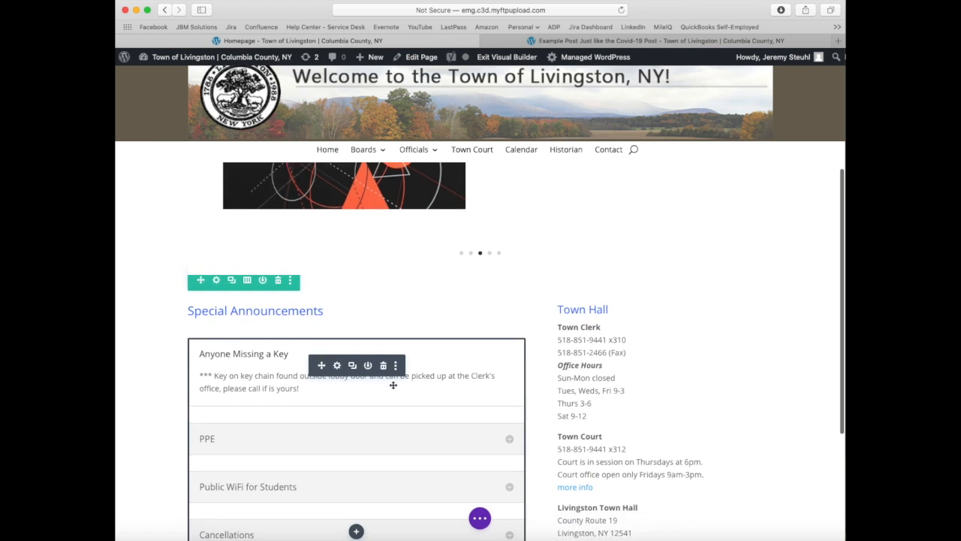
# Step: Expand the Visual Builder's page controls and look over the homepage's announcements and Town Hall columns
pyautogui.scroll(-4, 478, 379)
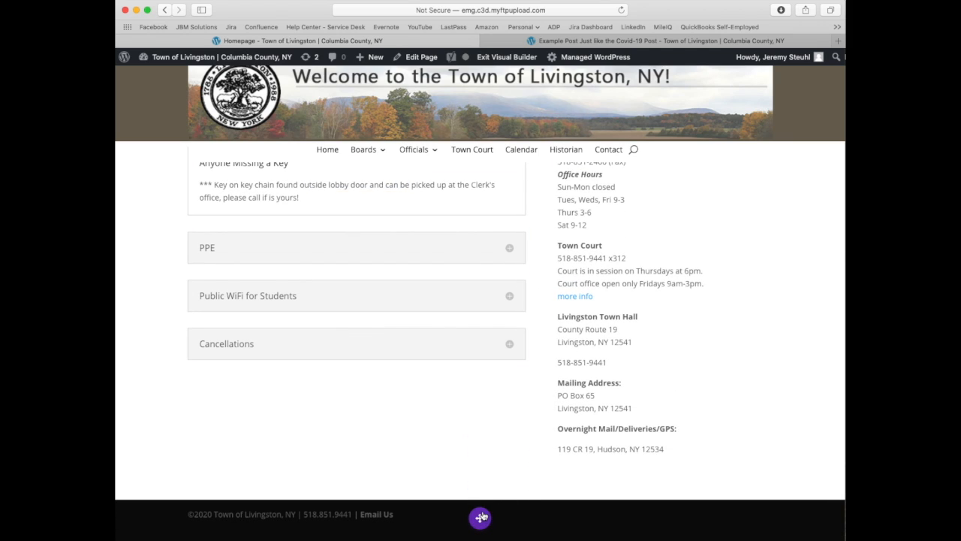
pyautogui.click(479, 520)
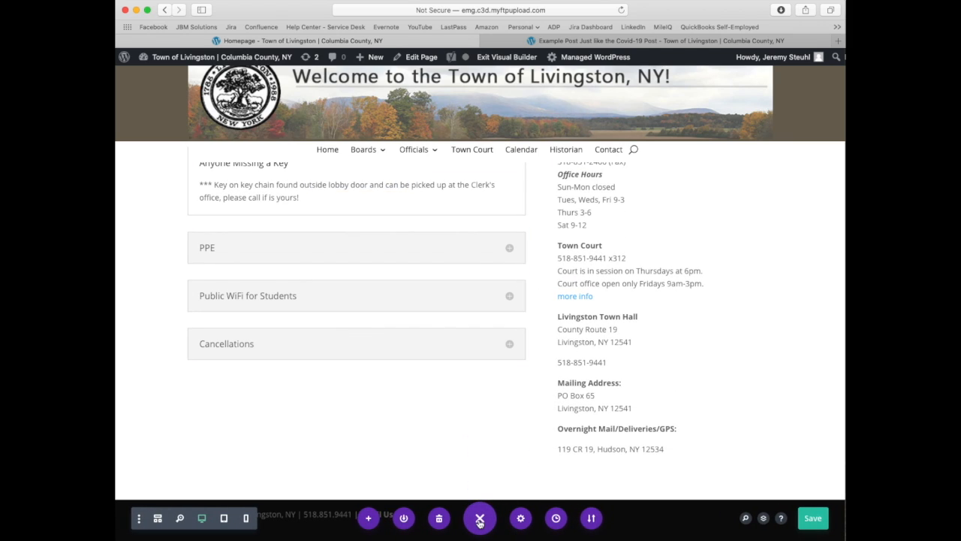
pyautogui.scroll(7, 442, 455)
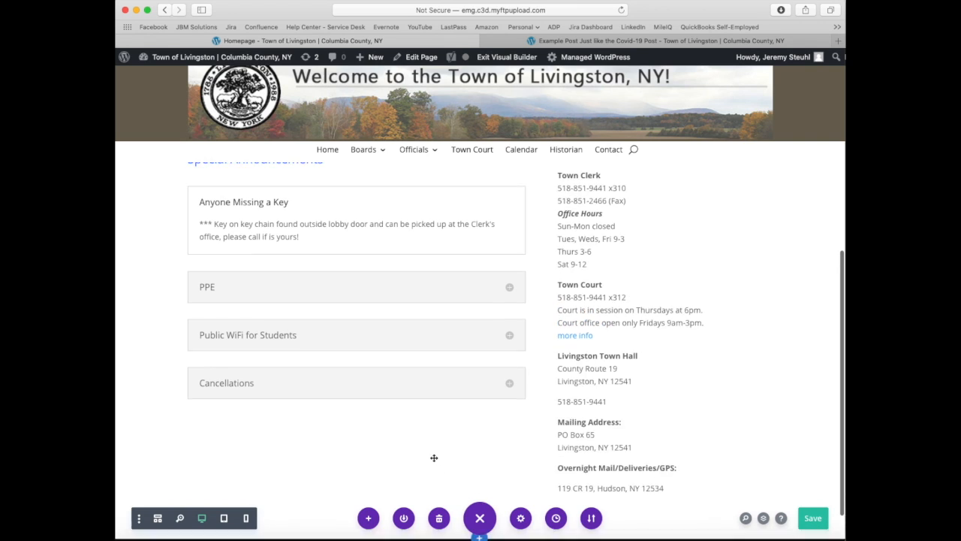
pyautogui.scroll(-2, 476, 436)
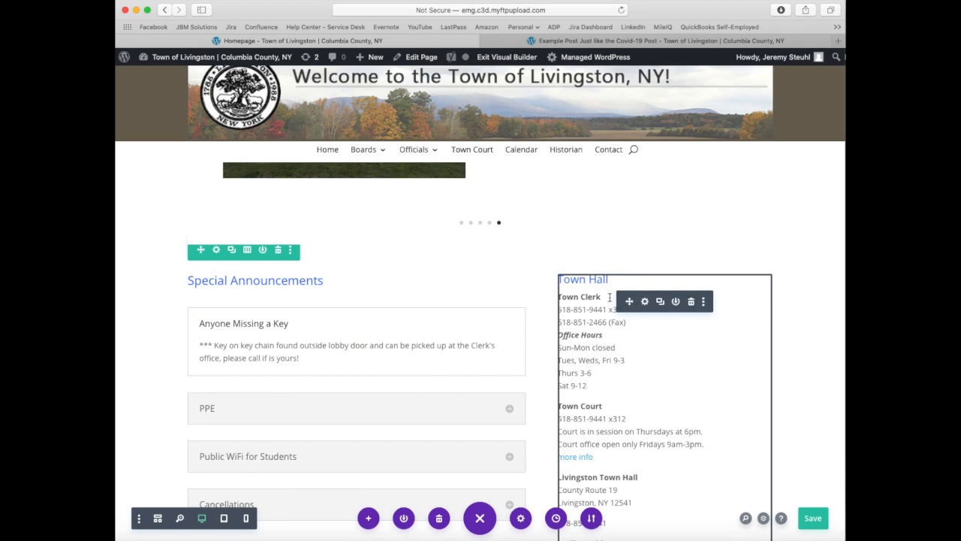
# Step: Open the Town Hall text module's settings and review its office hours, contact details and addresses
pyautogui.click(646, 302)
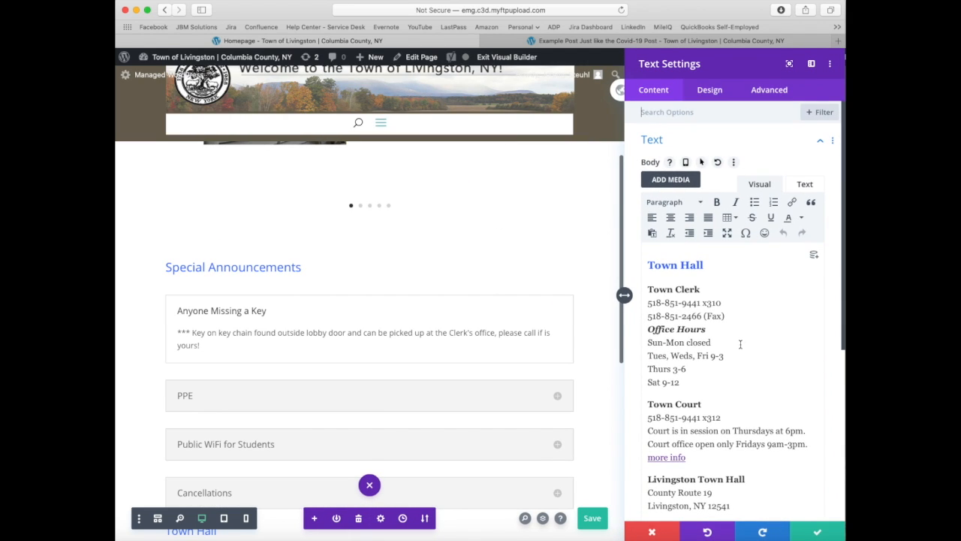
pyautogui.scroll(-5, 740, 345)
pyautogui.scroll(5, 739, 344)
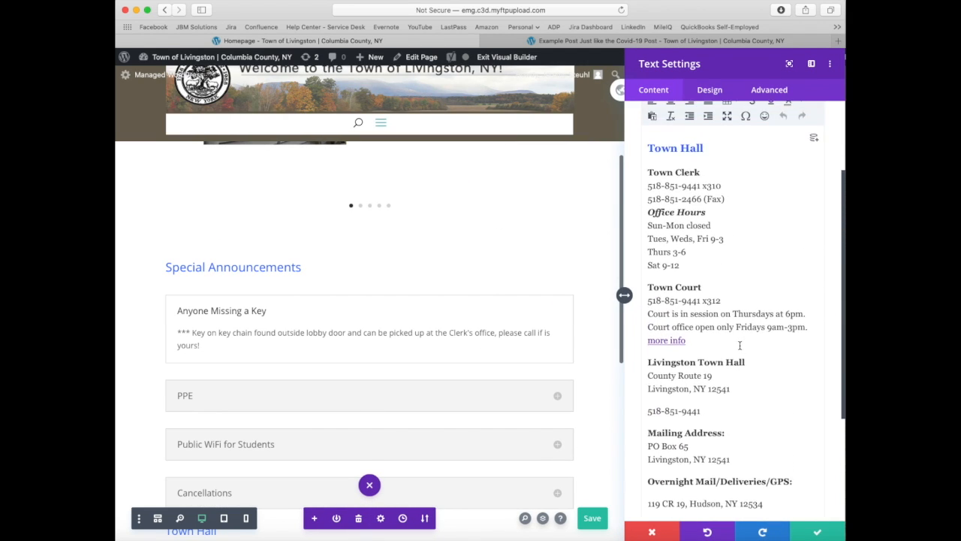
pyautogui.scroll(-5, 739, 345)
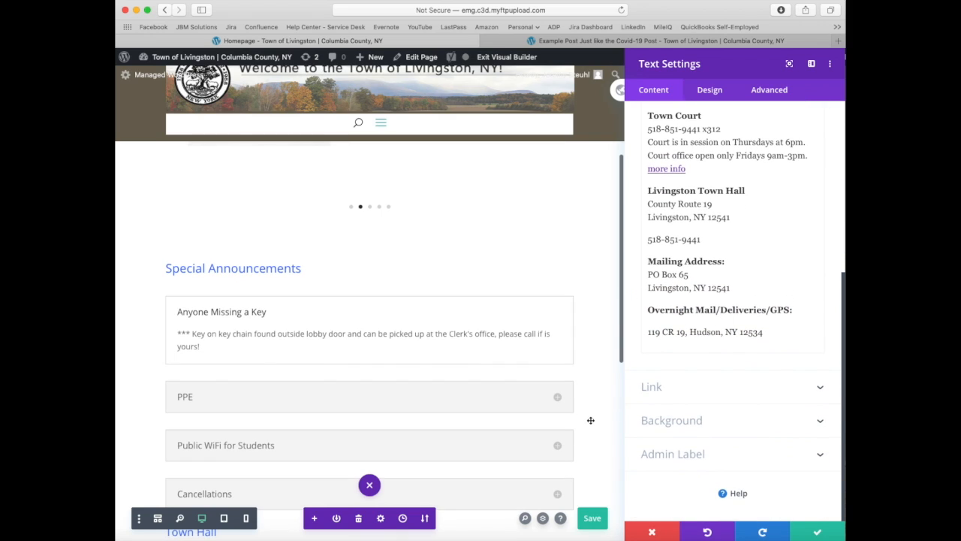
pyautogui.scroll(-1, 591, 420)
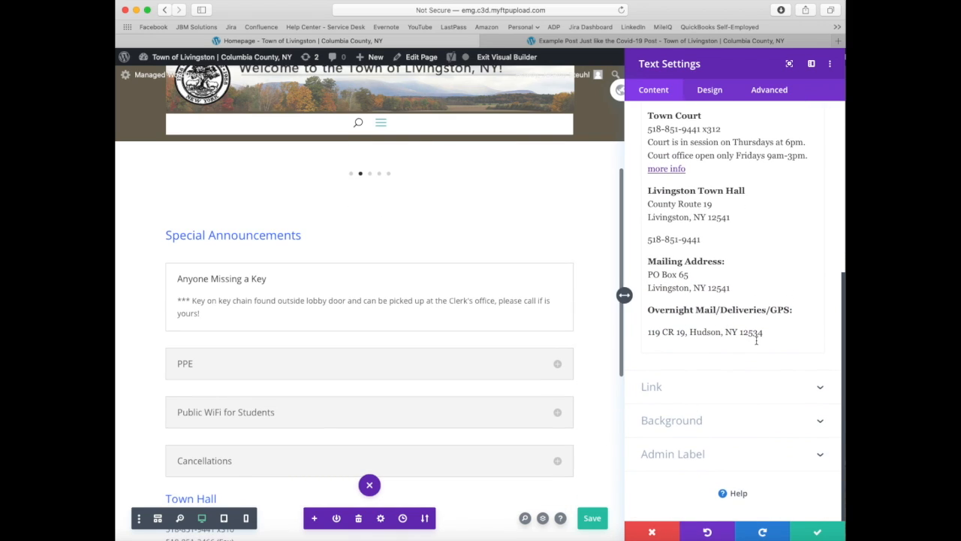
pyautogui.scroll(6, 756, 340)
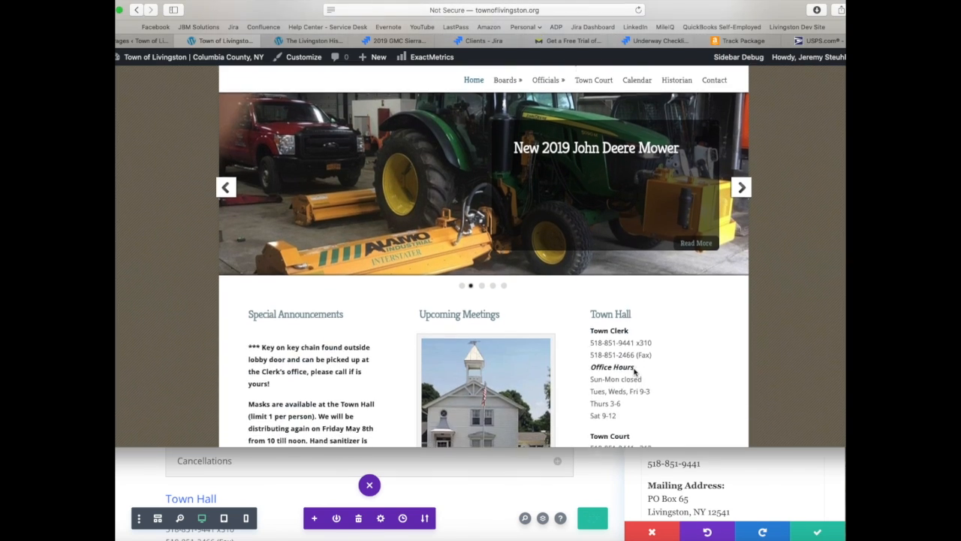
# Step: Compare the Town Hall column on the existing townoflivingston.org homepage, and close the new site's Town Hall settings without saving changes
pyautogui.scroll(5, 633, 371)
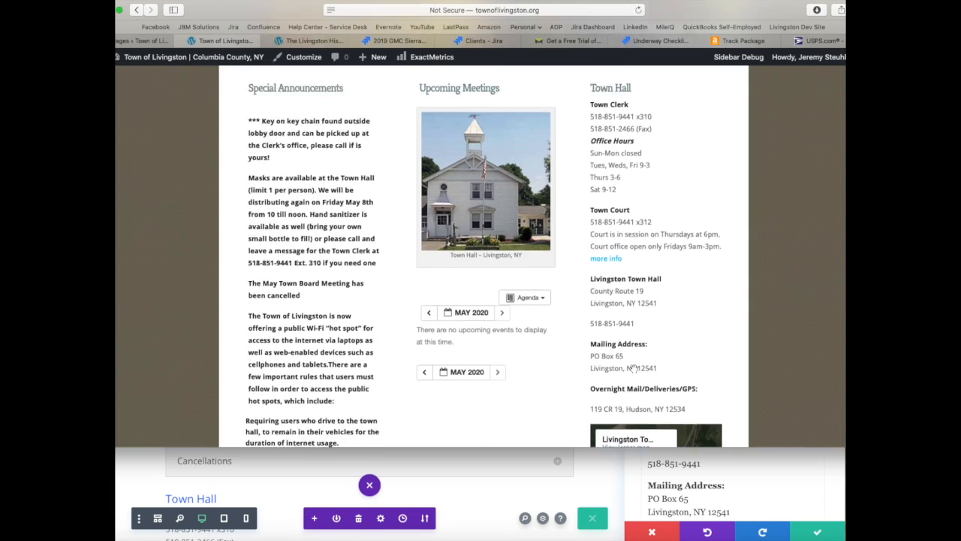
pyautogui.scroll(2, 634, 369)
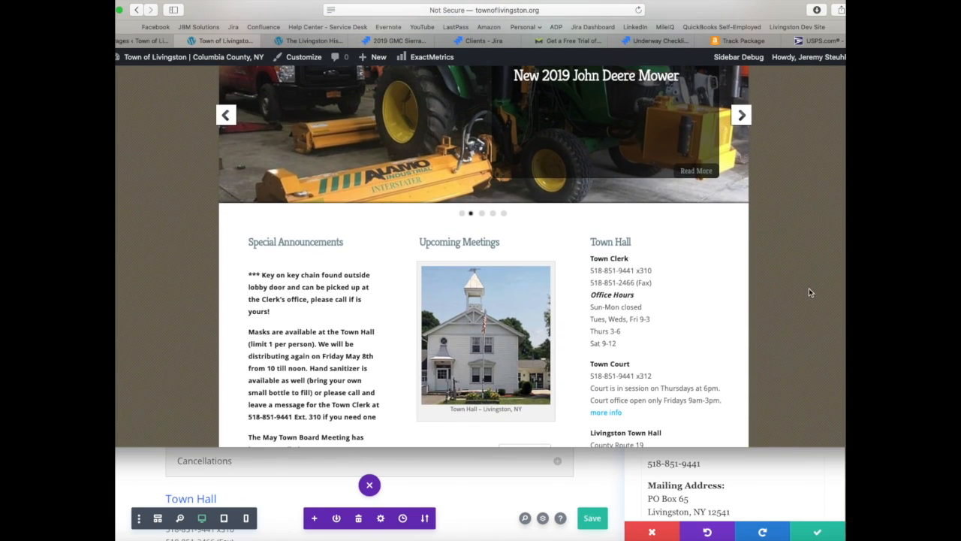
pyautogui.scroll(1, 823, 444)
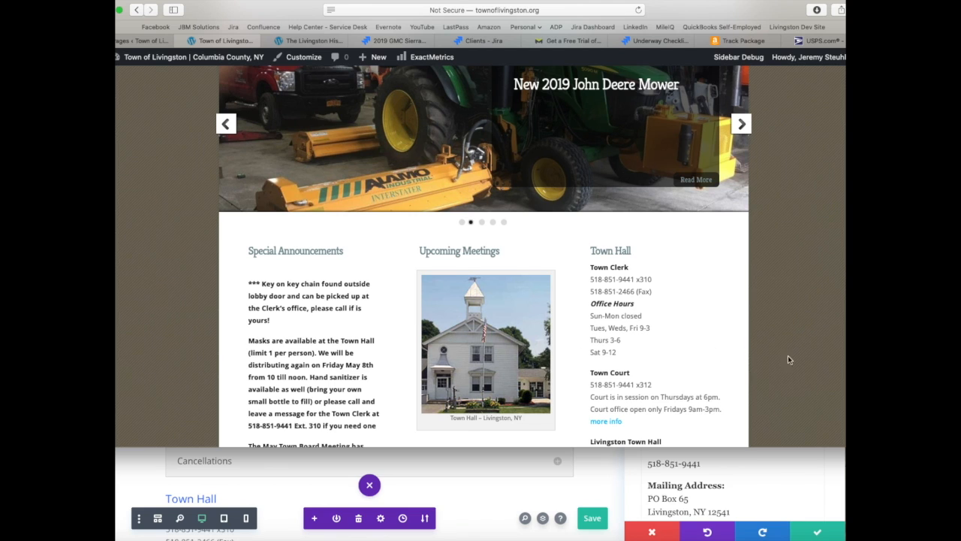
pyautogui.scroll(-5, 751, 390)
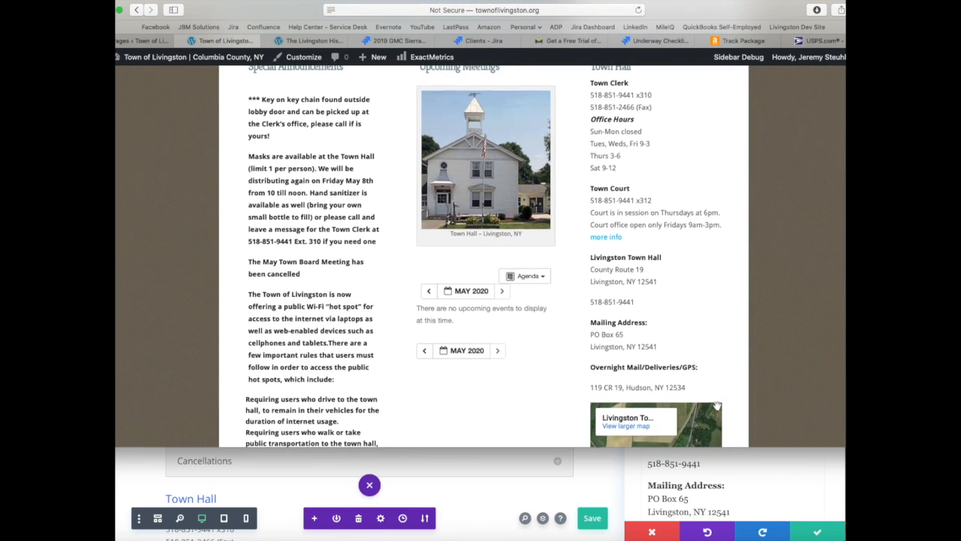
pyautogui.click(594, 475)
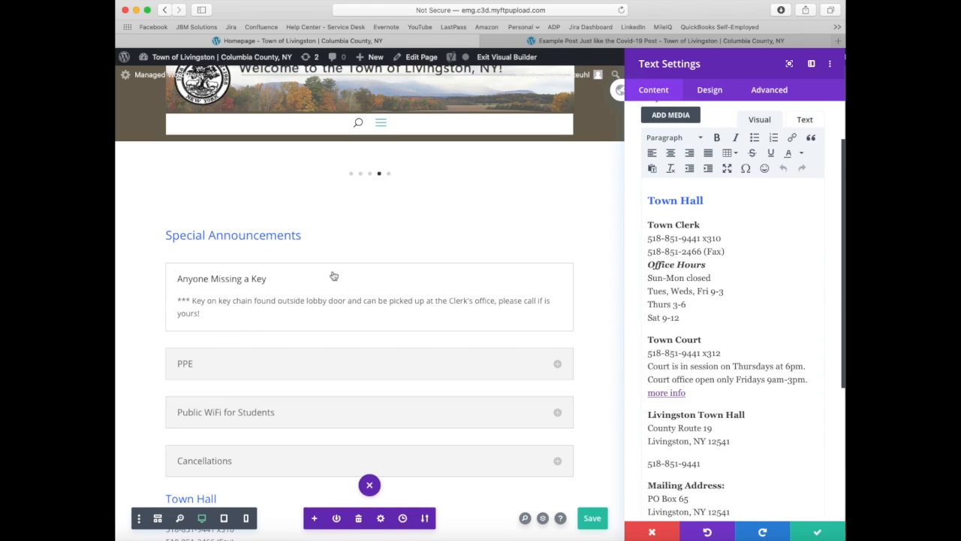
pyautogui.click(650, 532)
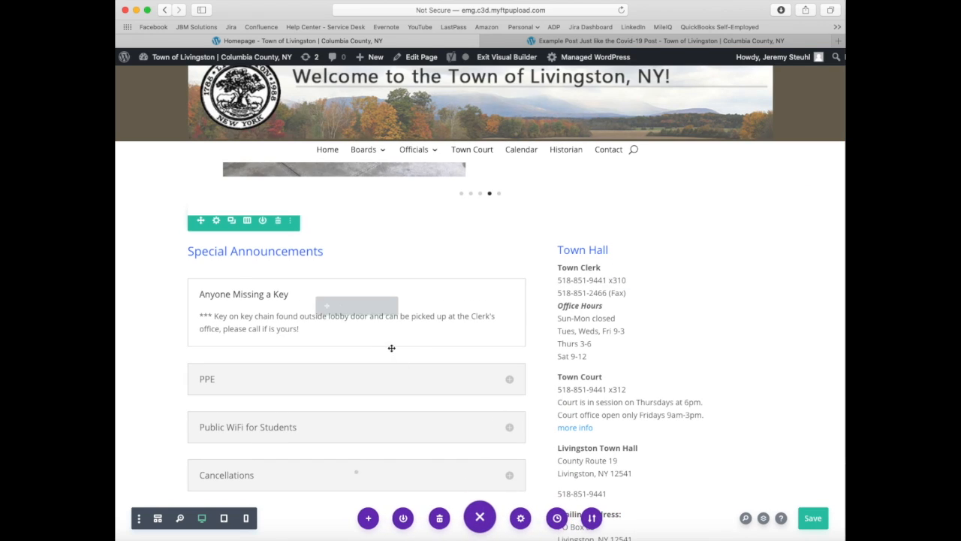
# Step: View the column layout choices for the row holding Special Announcements and Town Hall, and save the page with its current layout
pyautogui.click(247, 220)
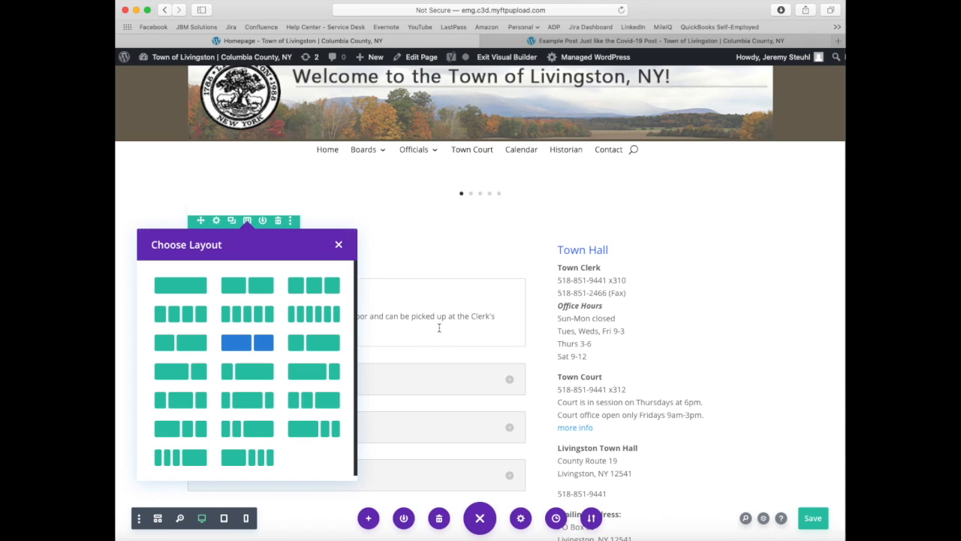
pyautogui.click(812, 520)
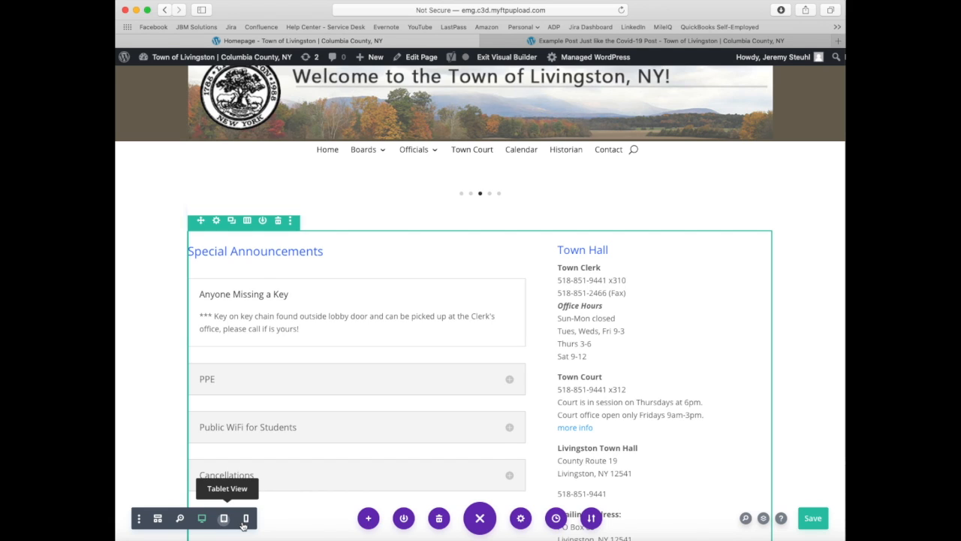
# Step: Preview the new homepage in tablet view and in phone view
pyautogui.click(223, 518)
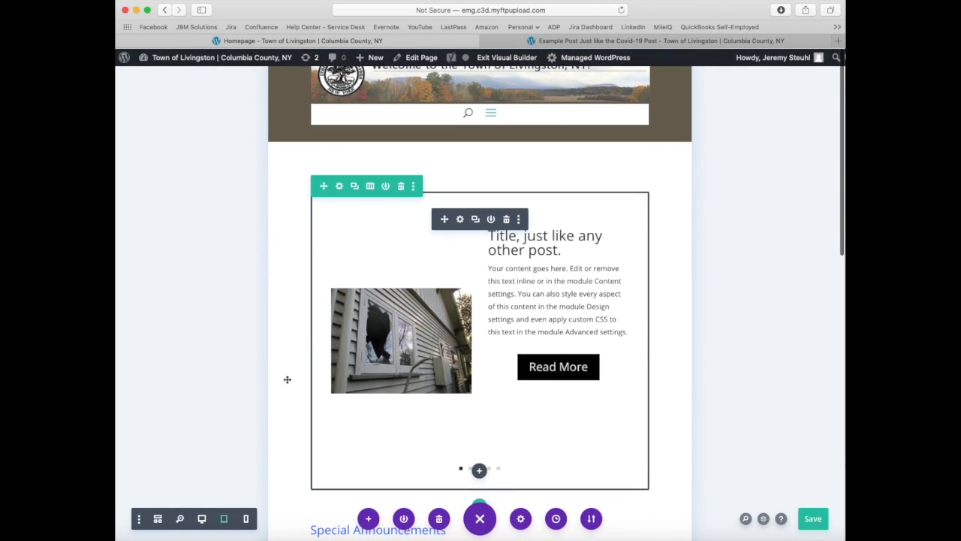
pyautogui.click(248, 518)
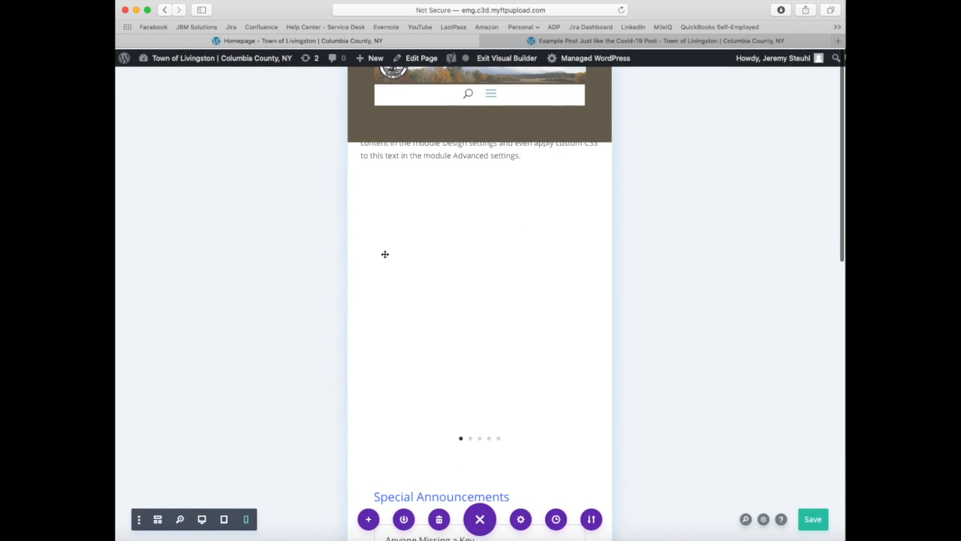
# Step: Expand the mobile navigation menu in the phone preview, check its Boards and Officials entries, and collapse it
pyautogui.click(491, 94)
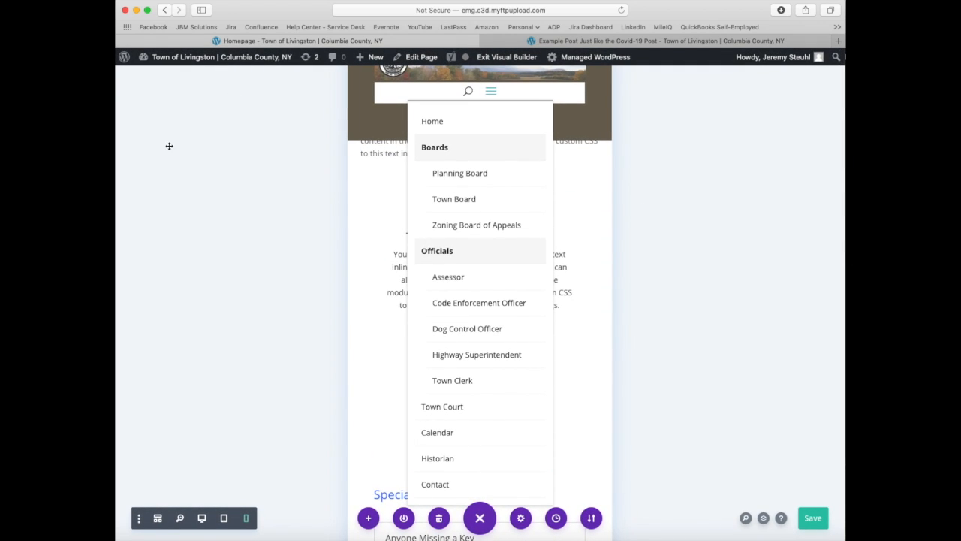
pyautogui.scroll(-5, 264, 195)
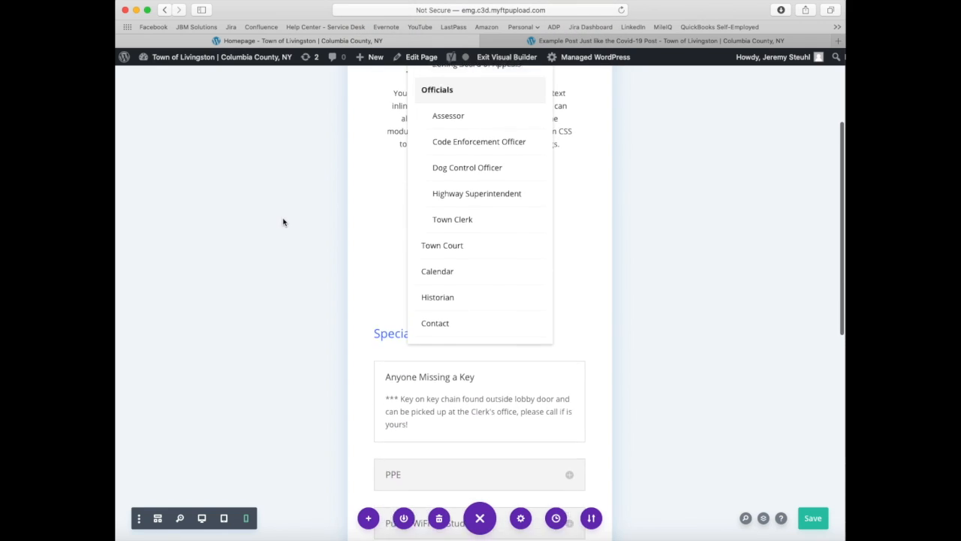
pyautogui.scroll(5, 283, 222)
pyautogui.click(300, 188)
pyautogui.click(491, 93)
# Step: Examine how the post slider, announcements accordion and Town Hall details stack in the phone preview
pyautogui.scroll(1, 587, 195)
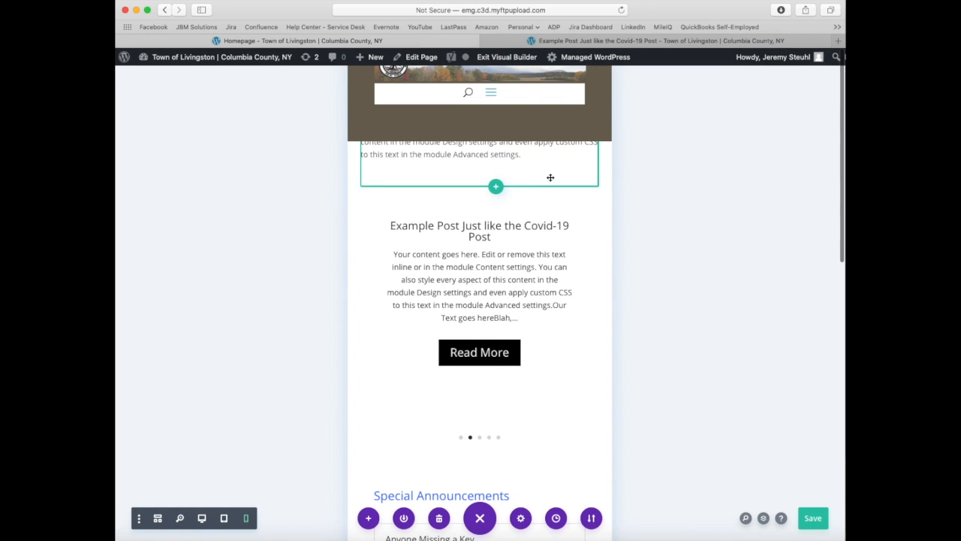
pyautogui.scroll(-5, 550, 178)
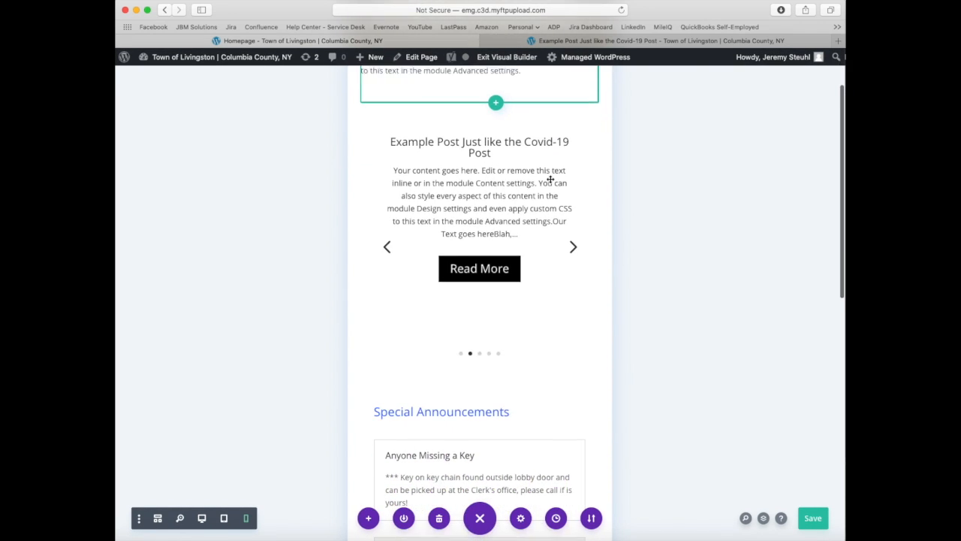
pyautogui.scroll(-11, 550, 179)
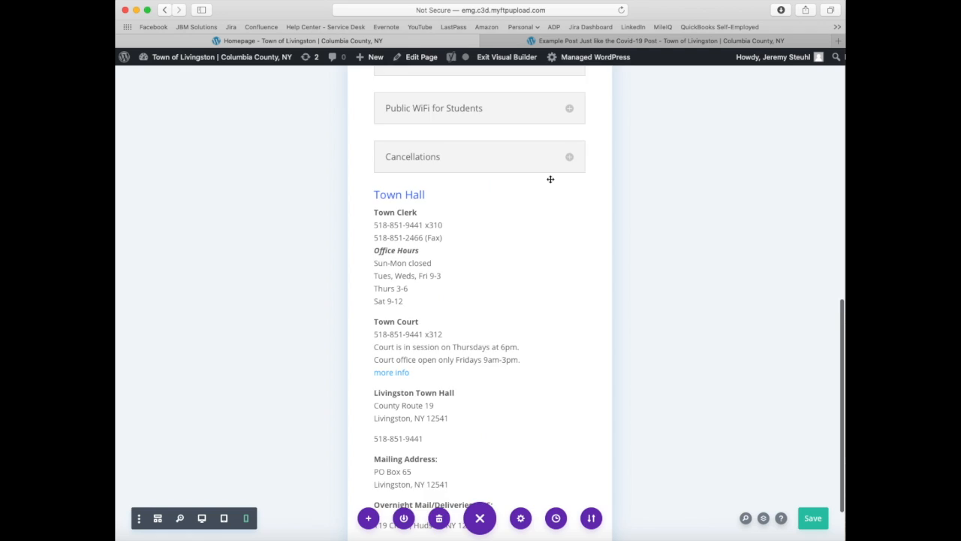